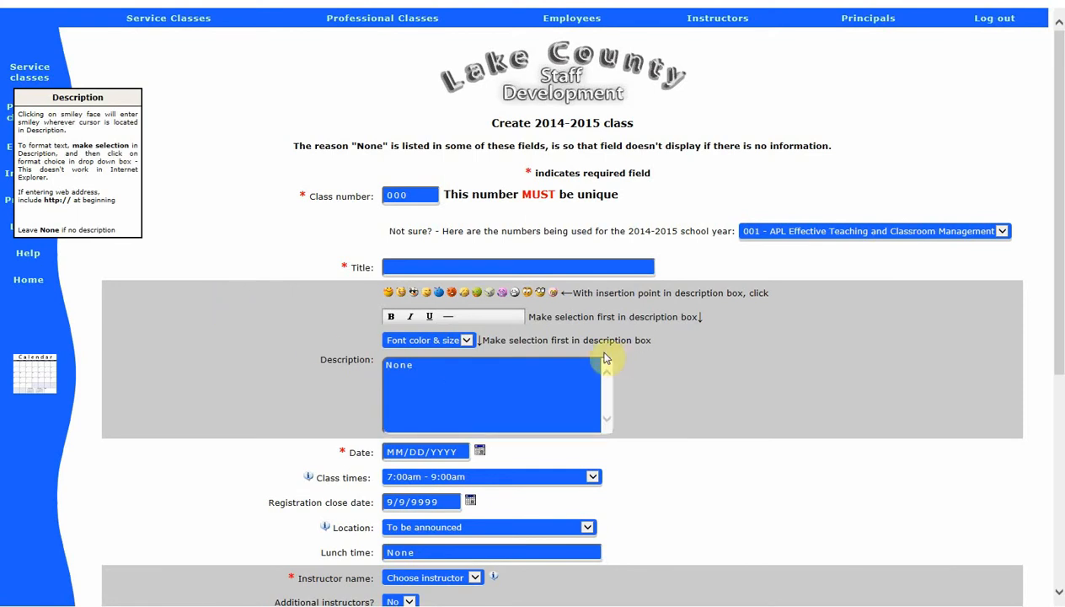
# - Check the class numbers already used for 2014-2015 and set the new class number to 101a
pyautogui.click(423, 200)
pyautogui.moveTo(421, 194)
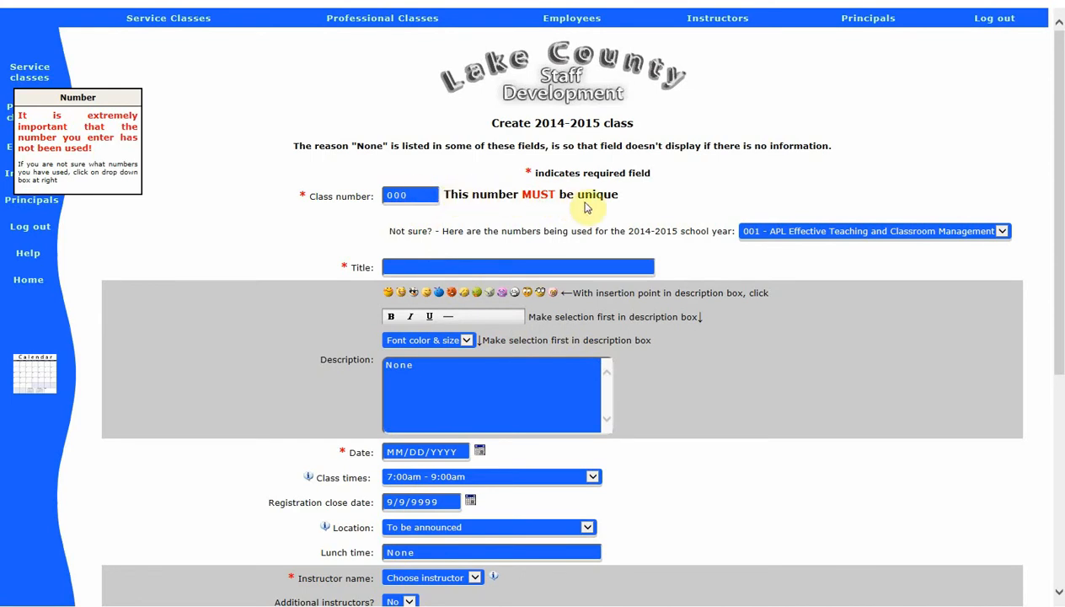
pyautogui.click(795, 233)
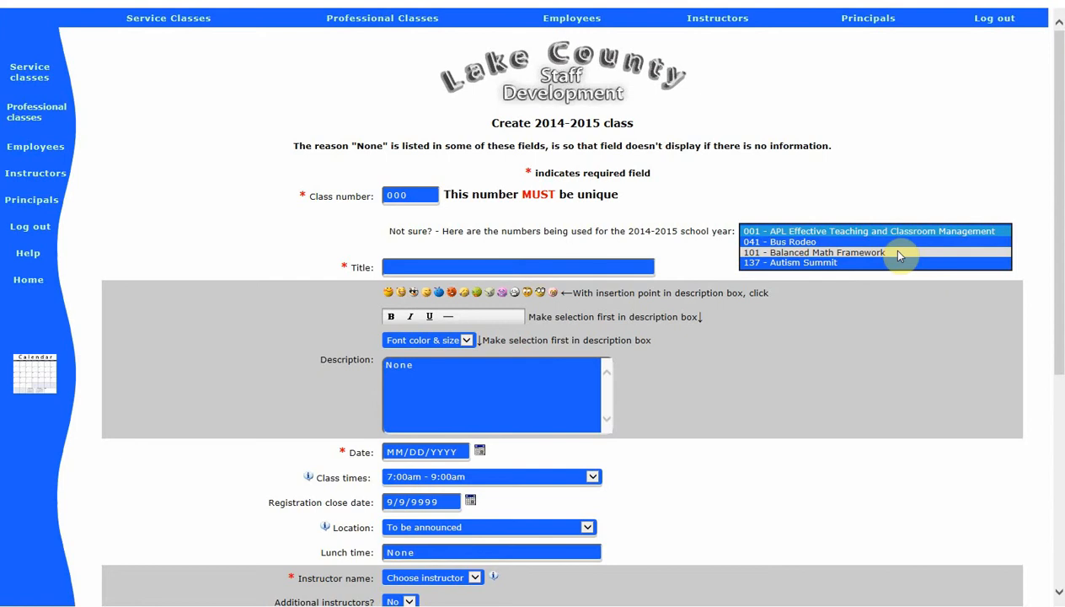
pyautogui.click(403, 195)
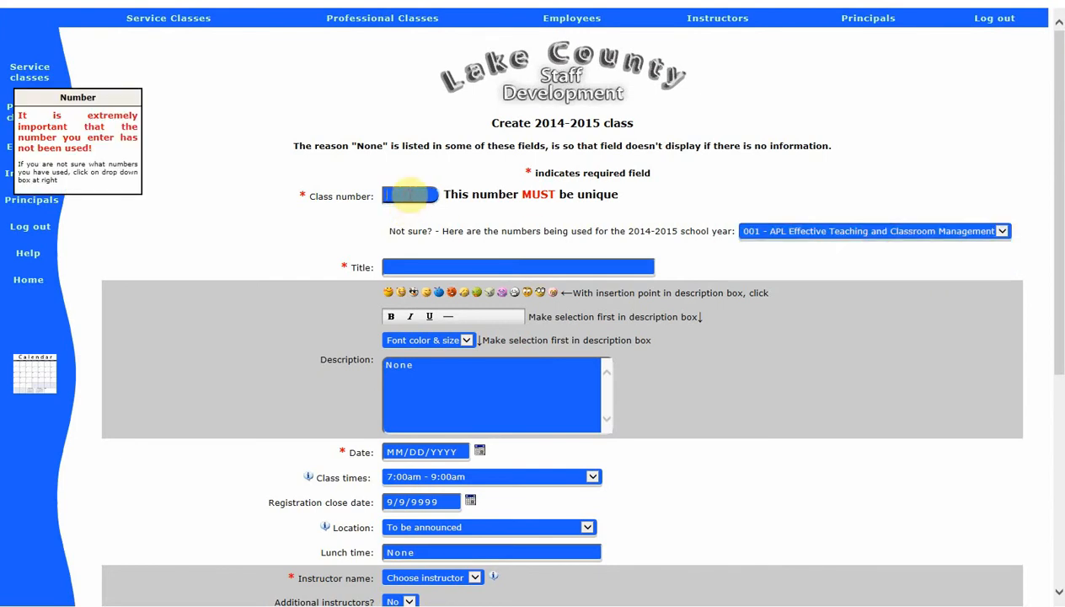
pyautogui.write('101a')
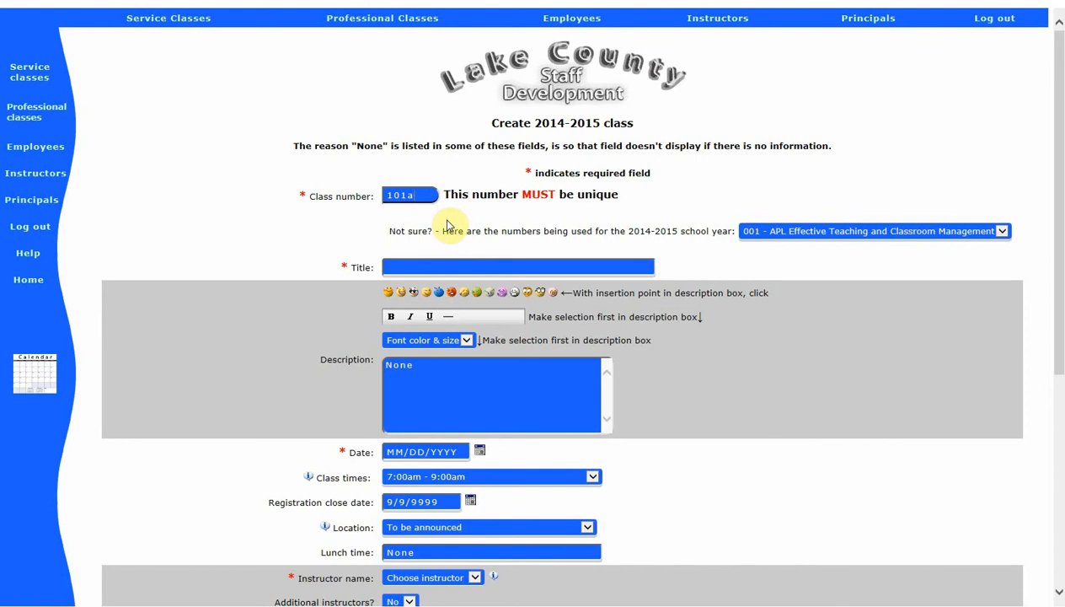
pyautogui.moveTo(434, 198)
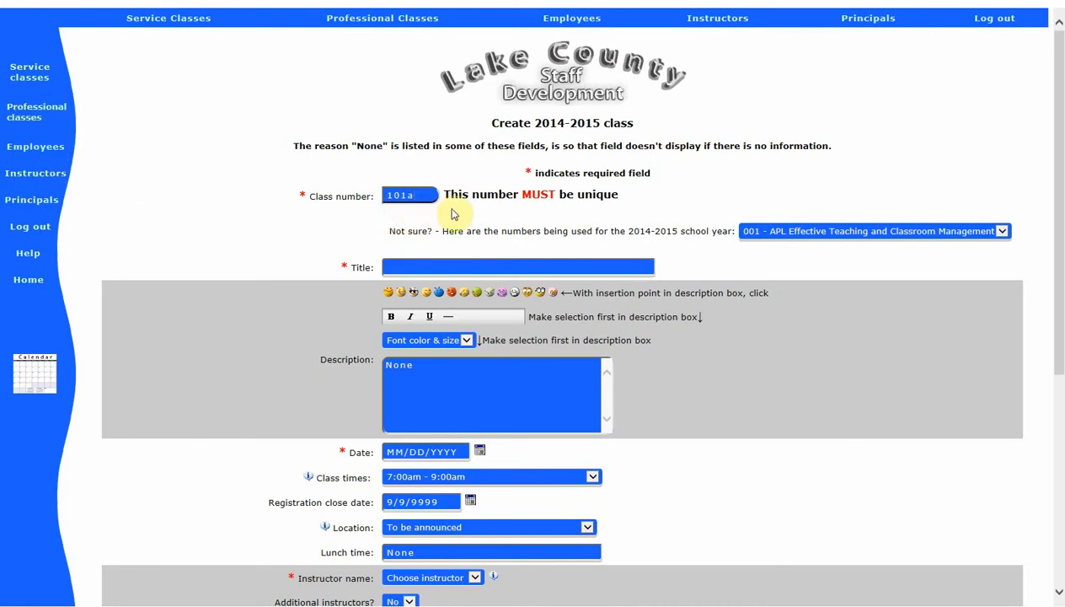
pyautogui.click(752, 232)
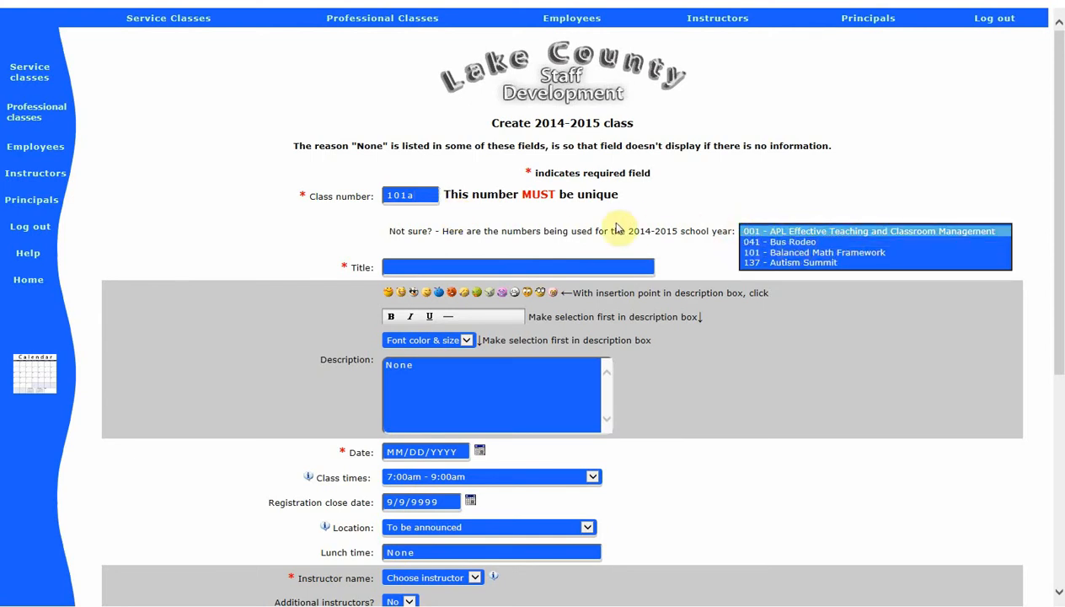
pyautogui.click(483, 214)
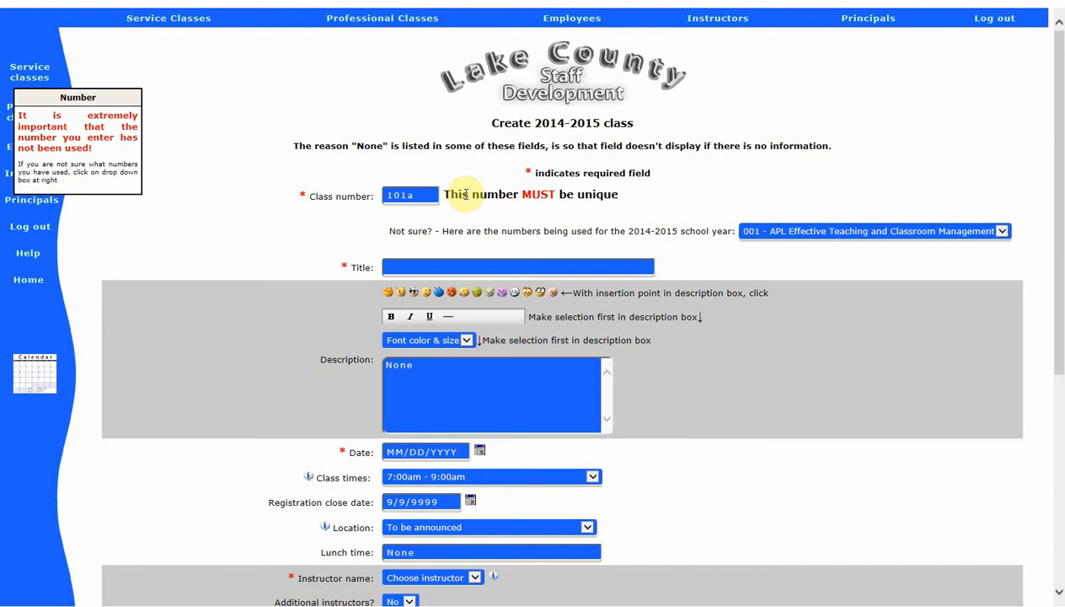
# - Enter "Five Easy steps to a balanced math framework" as the class title
pyautogui.click(440, 268)
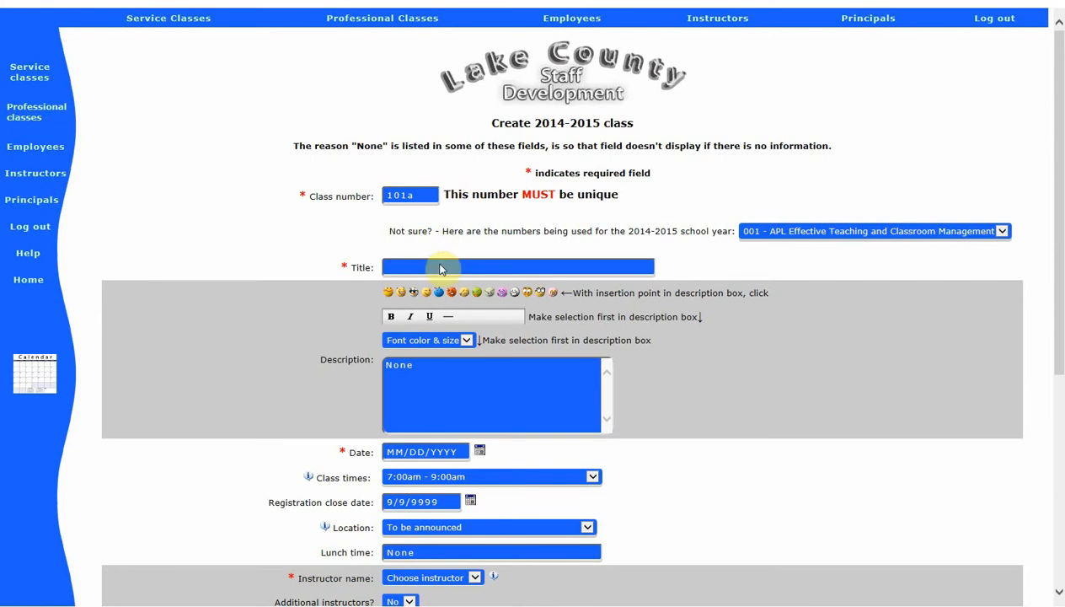
pyautogui.click(438, 267)
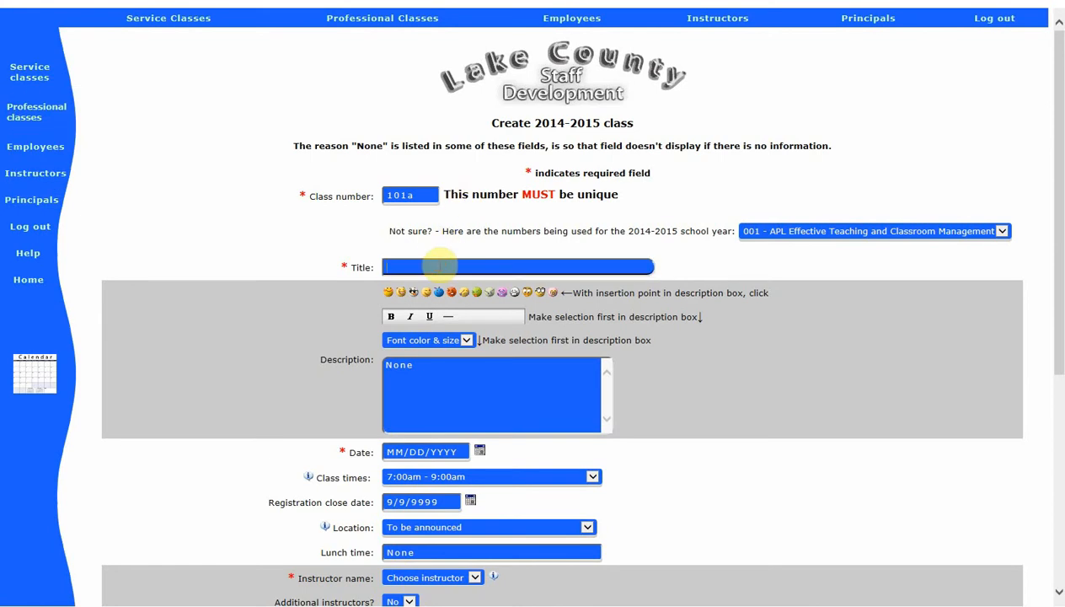
pyautogui.write('Five Easy steps to a bala')
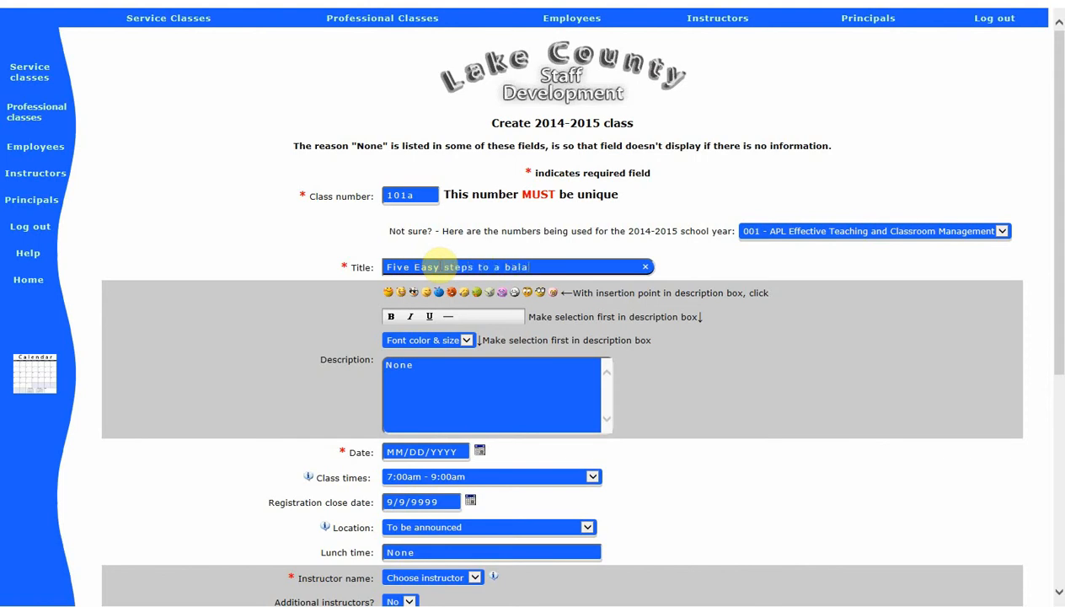
pyautogui.write('nced math framework')
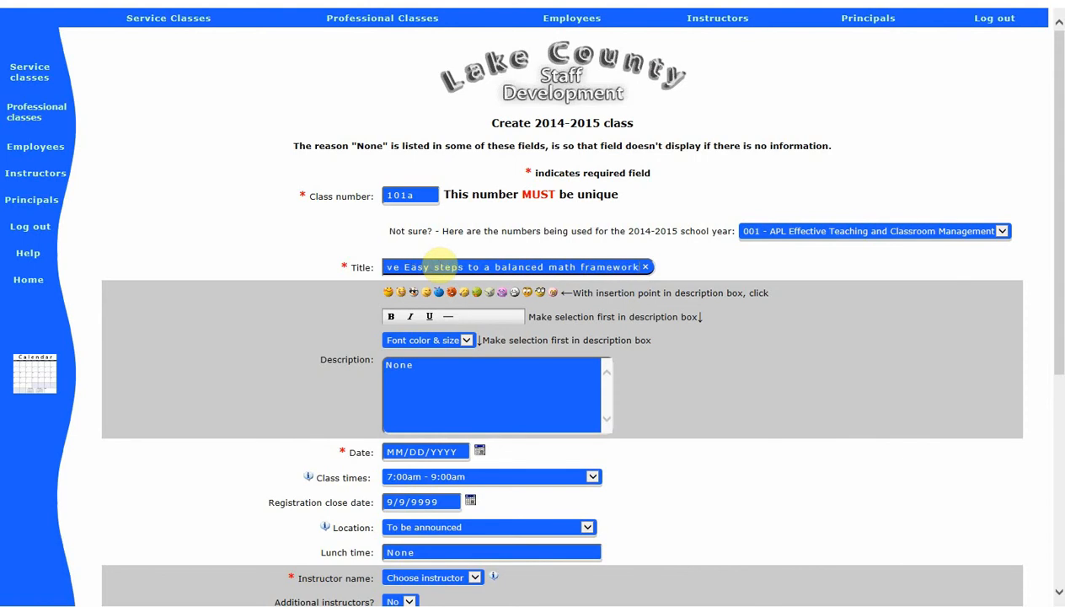
pyautogui.click(714, 327)
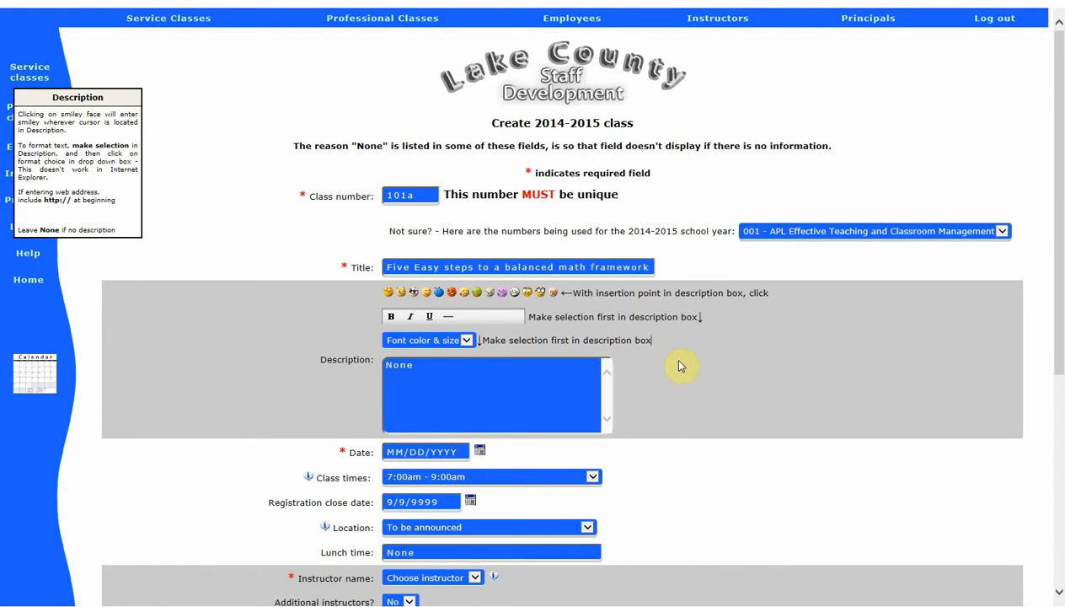
pyautogui.click(464, 393)
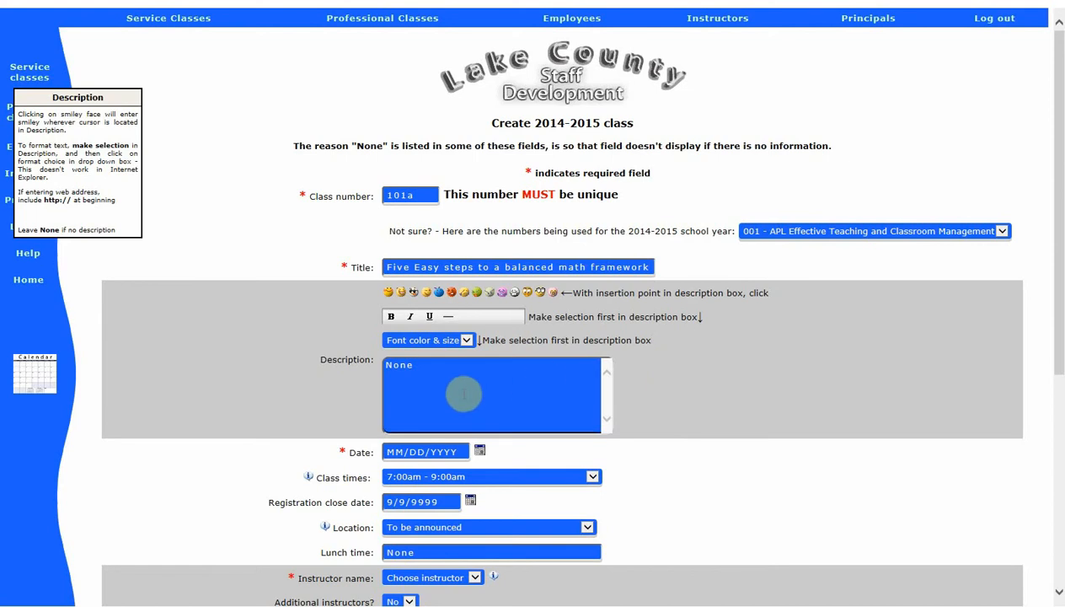
pyautogui.doubleClick(424, 370)
pyautogui.press('BackSpace')
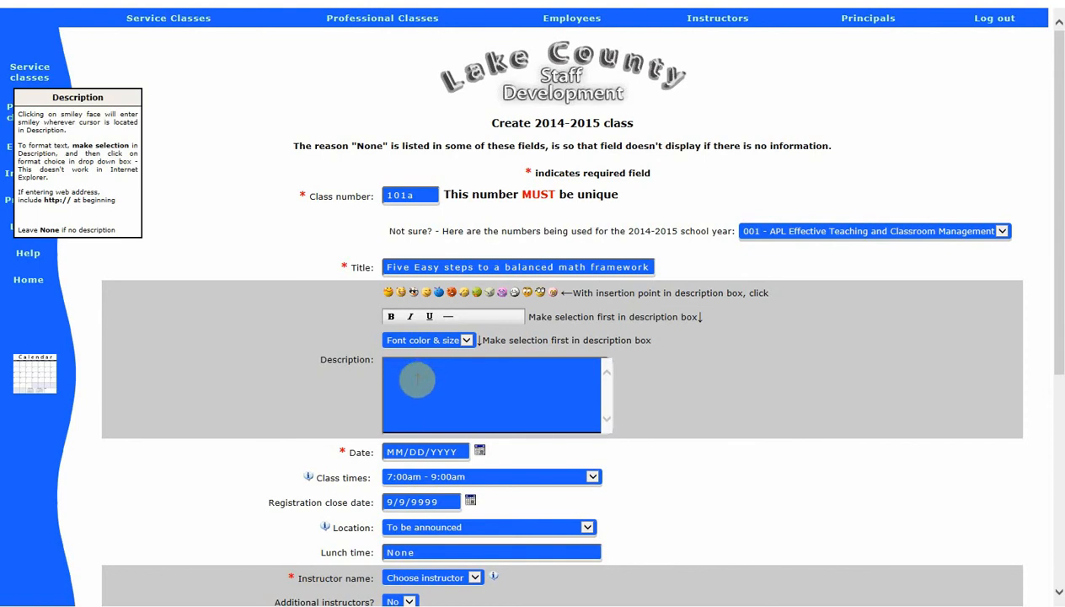
pyautogui.click(690, 364)
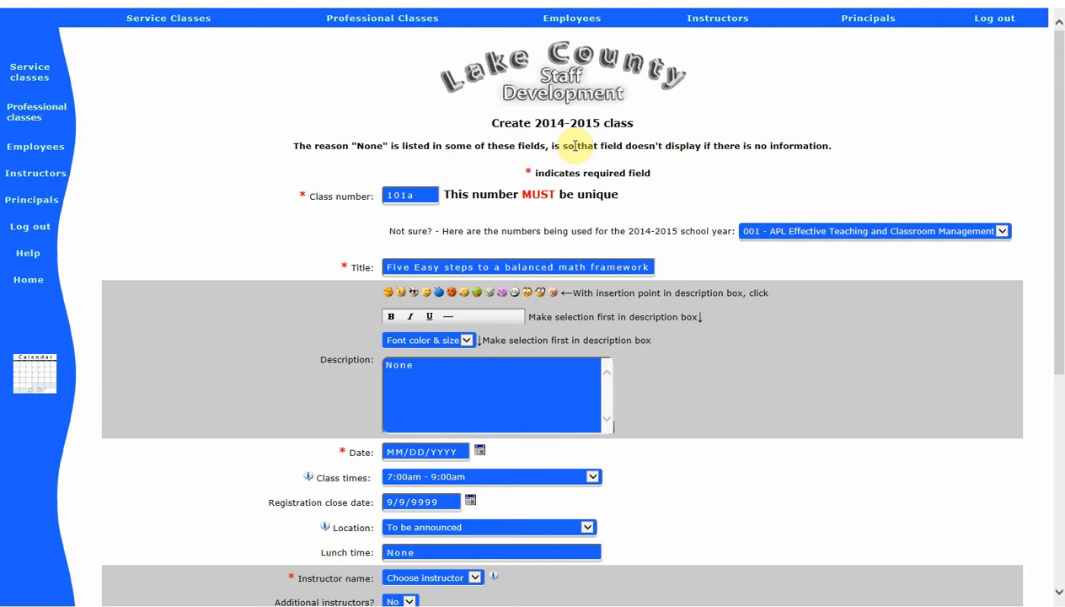
# - Enter the description "Training on implementing a balanced math framework in Grades K-4"
pyautogui.click(419, 366)
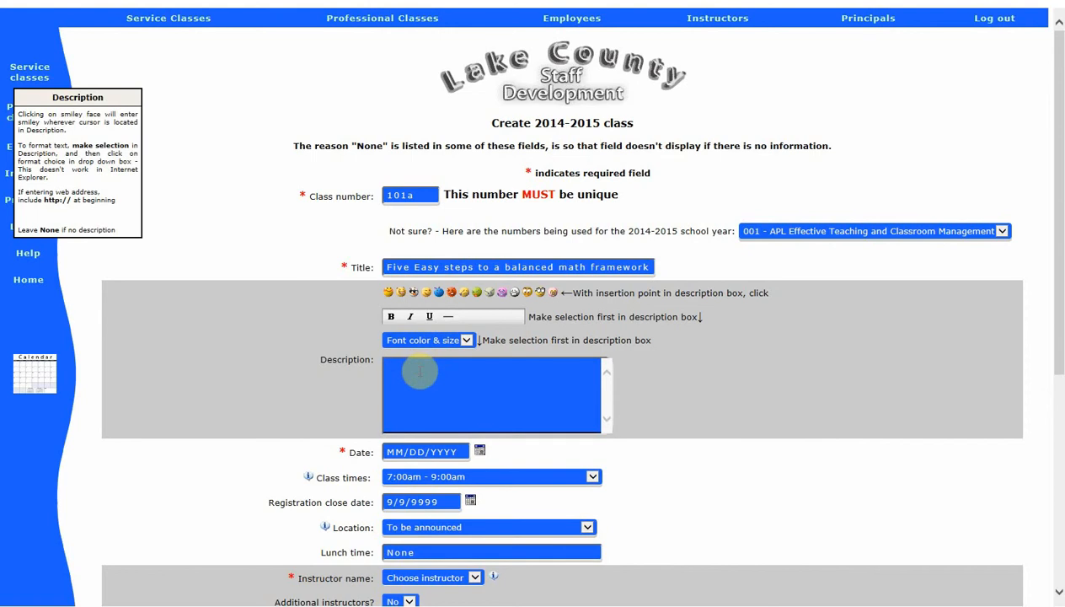
pyautogui.write('Training on implementing a balanced')
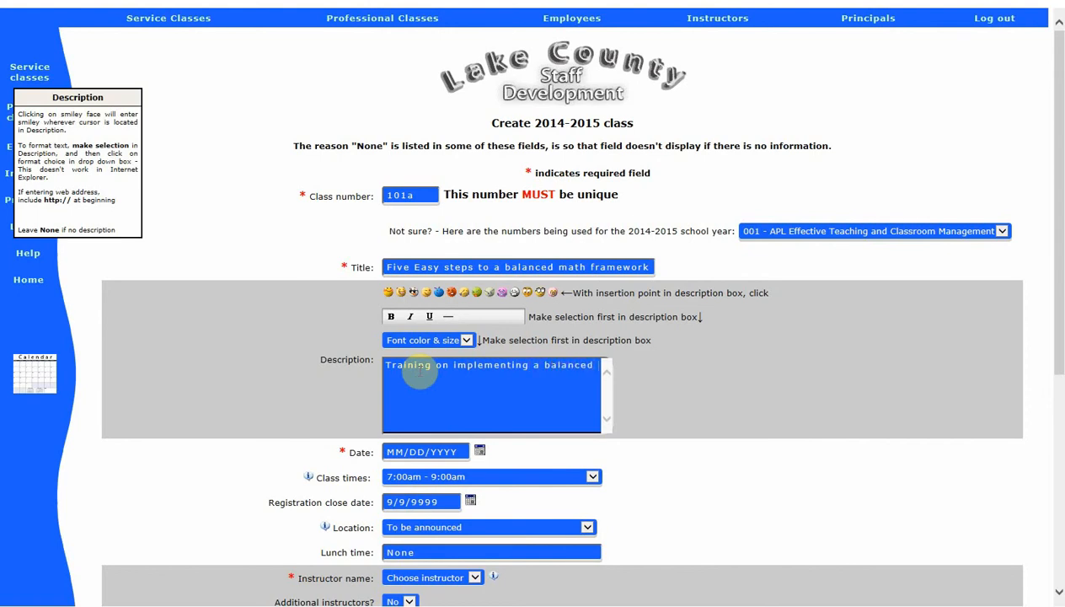
pyautogui.write(' math framework in Grades K')
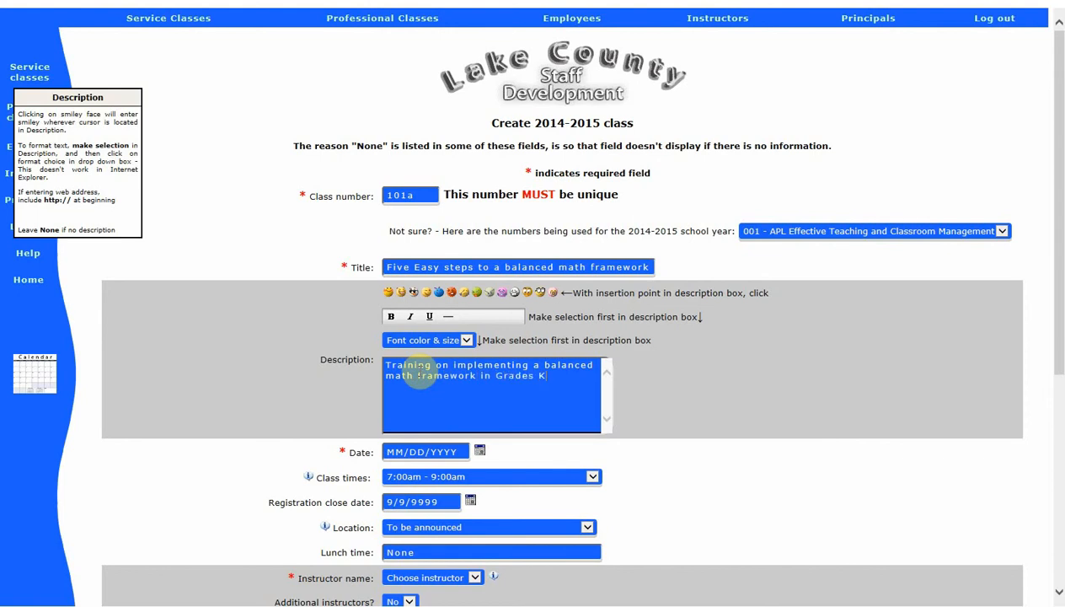
pyautogui.write('-4')
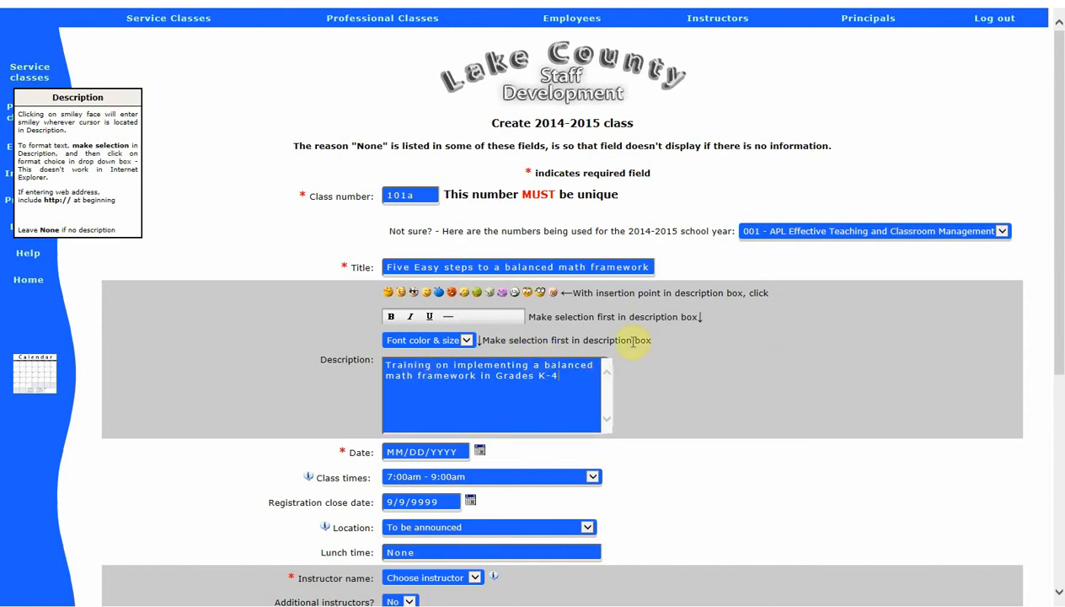
# - Insert the blue smiley, smiley5, into the description just before the word "Grades"
pyautogui.click(497, 386)
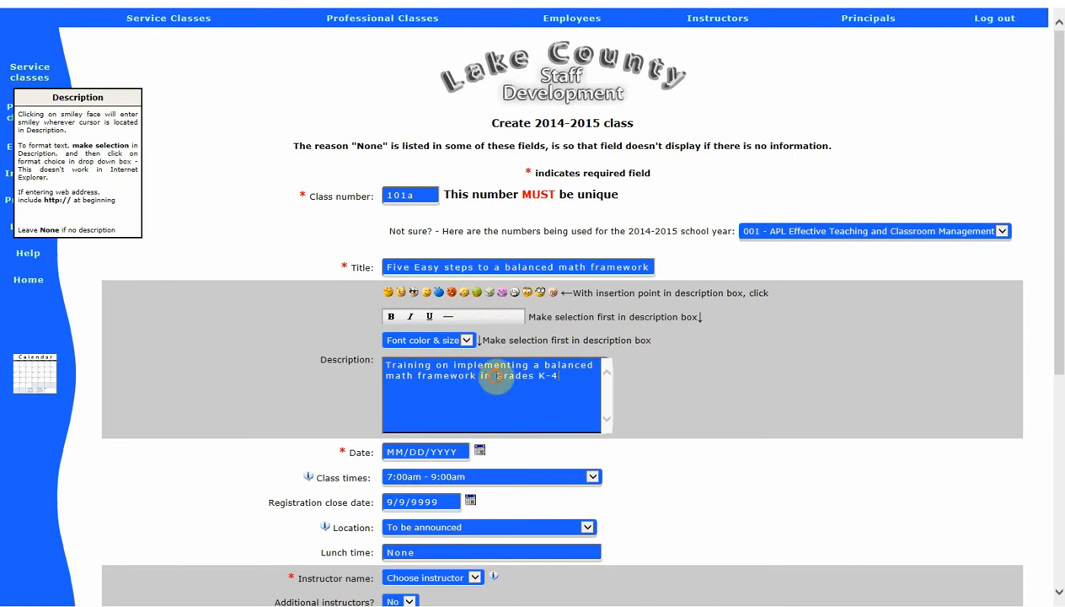
pyautogui.moveTo(666, 445)
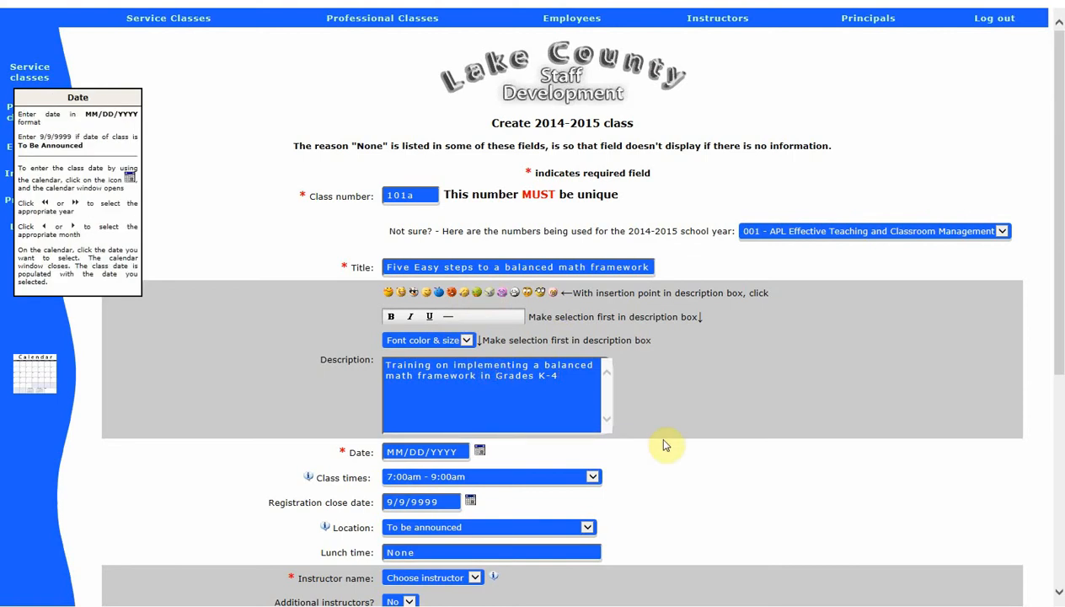
pyautogui.moveTo(630, 417)
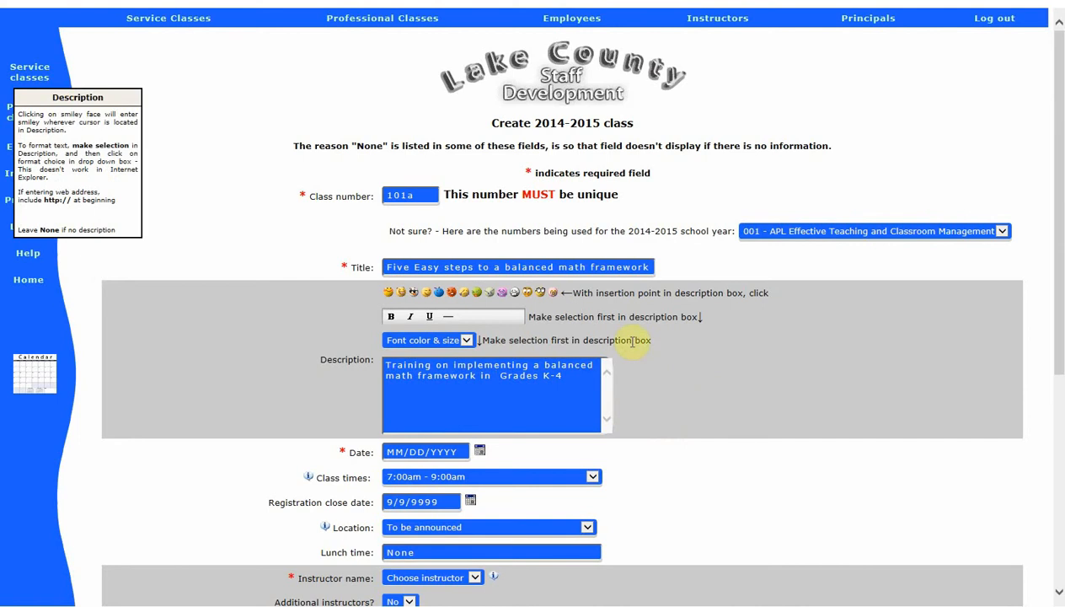
pyautogui.click(439, 293)
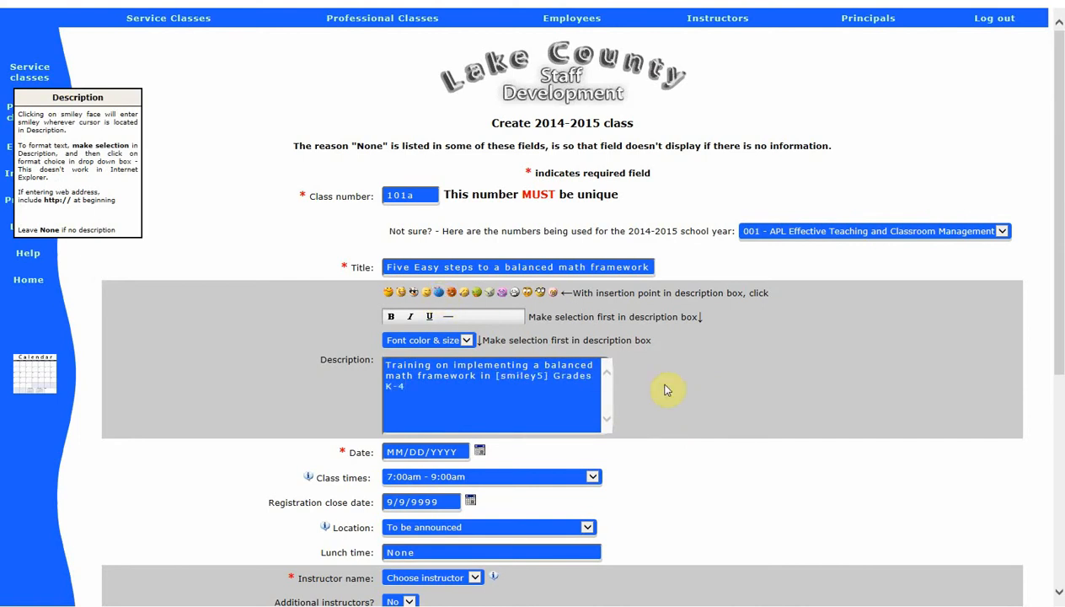
# - Look through the font color and size options available for the description text
pyautogui.click(528, 394)
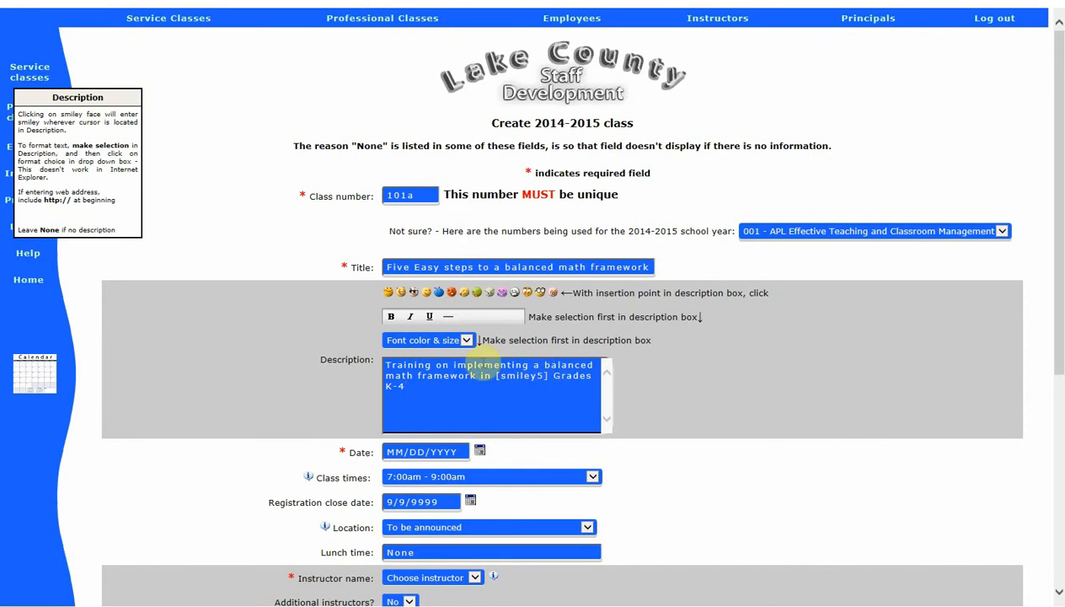
pyautogui.click(413, 340)
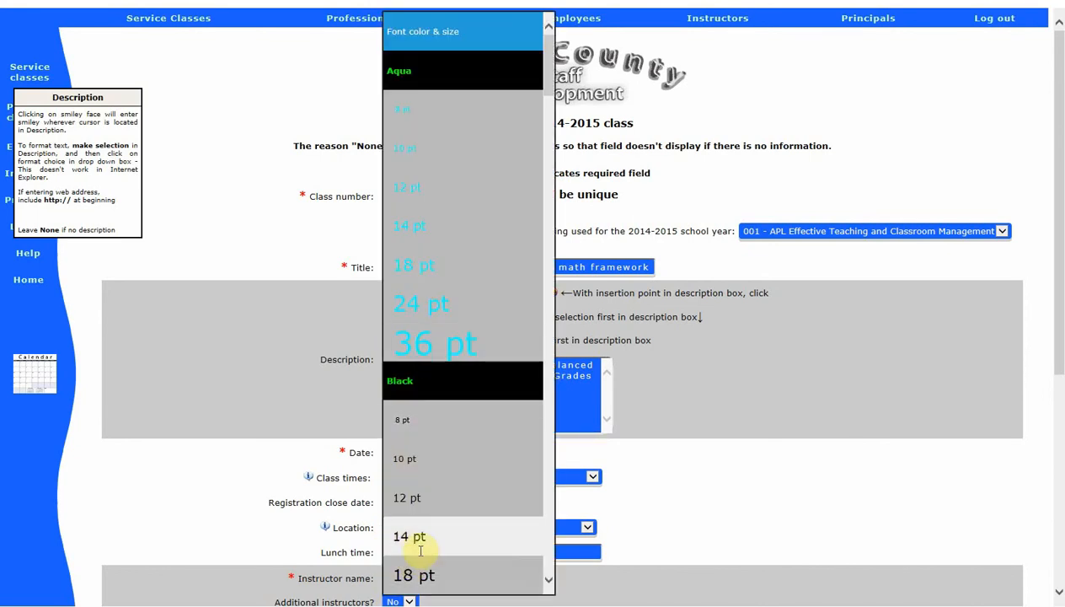
pyautogui.scroll(-10, 550, 557)
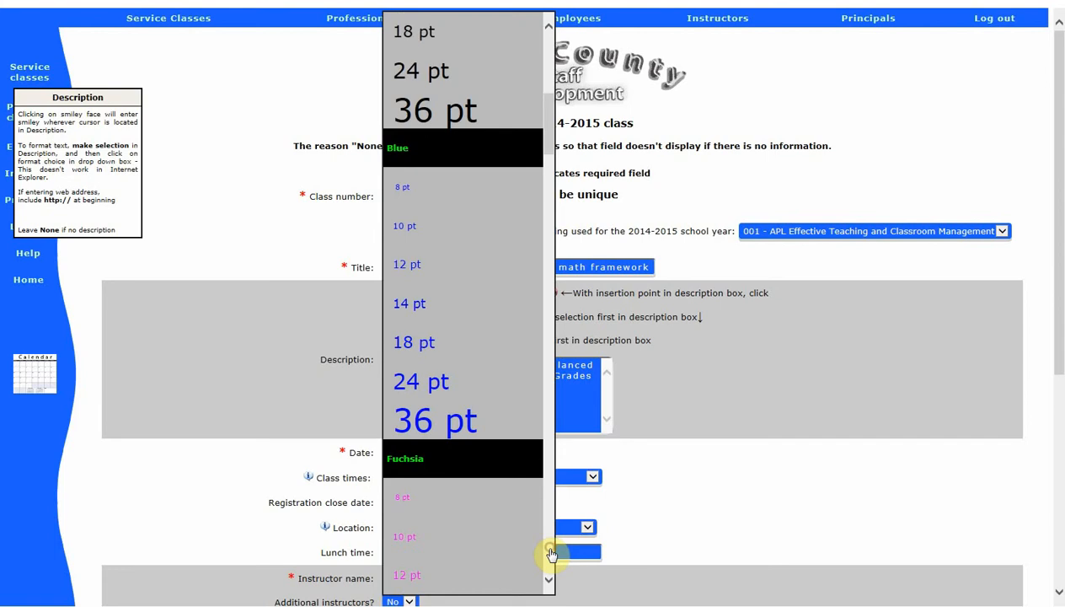
pyautogui.click(700, 359)
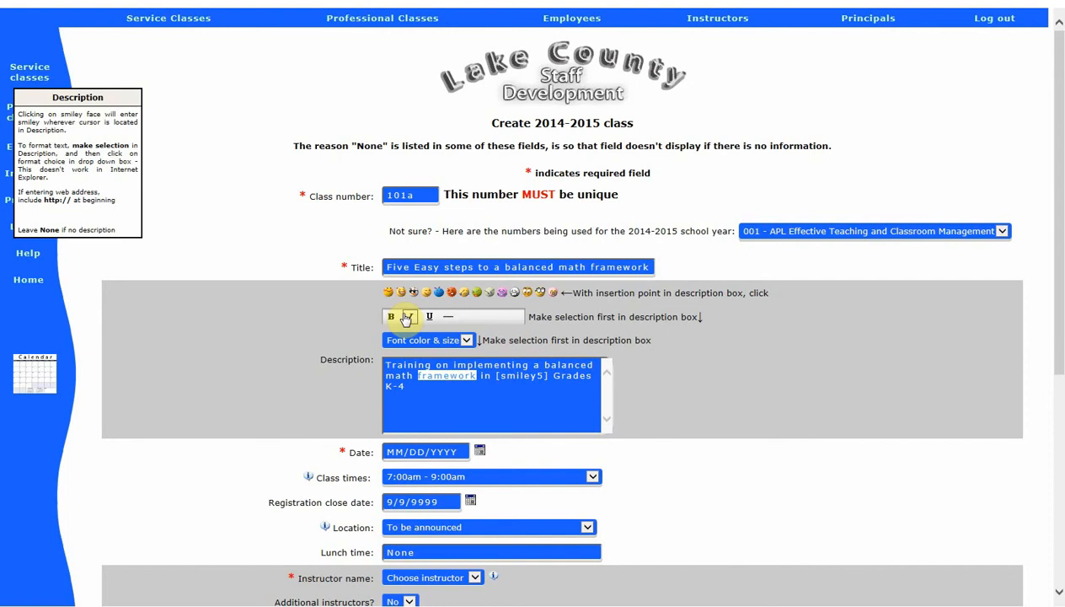
# - Set the class date to 02/17/2015 using the pop-up calendar
pyautogui.scroll(-3, 690, 365)
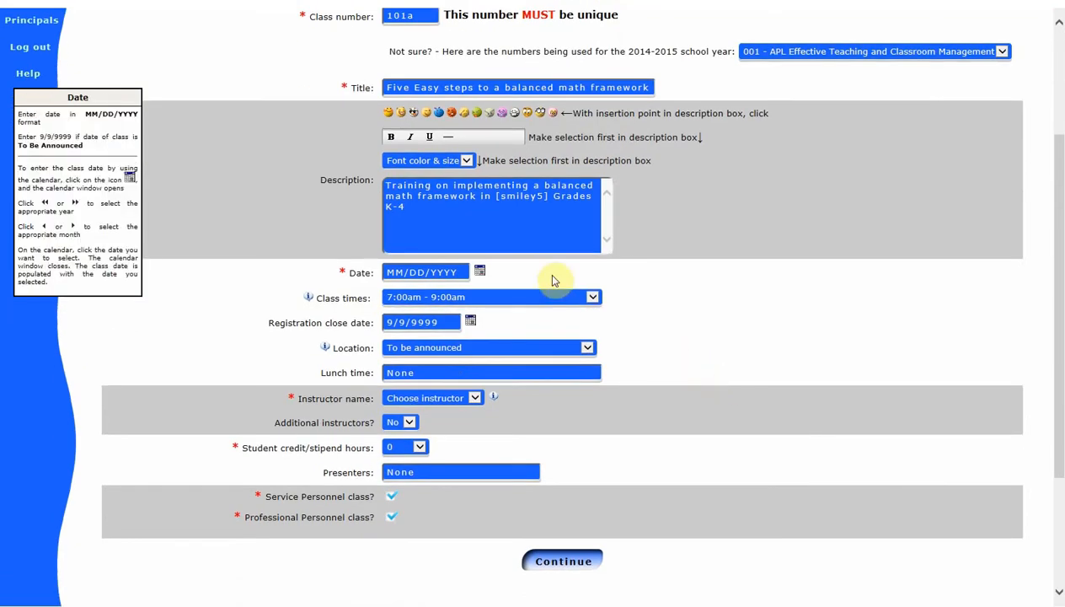
pyautogui.click(408, 271)
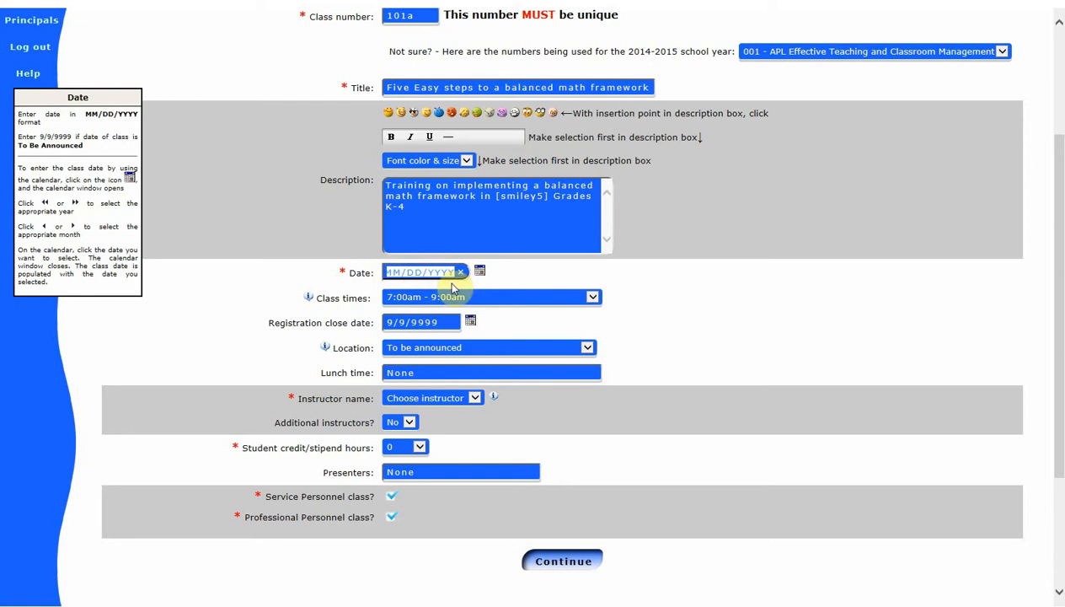
pyautogui.click(480, 271)
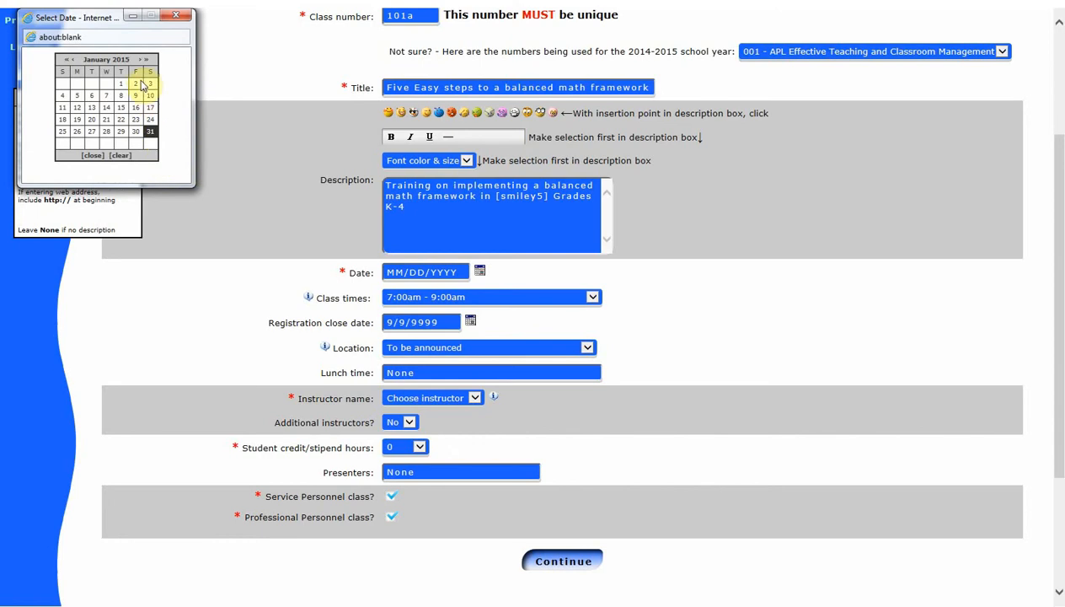
pyautogui.click(143, 60)
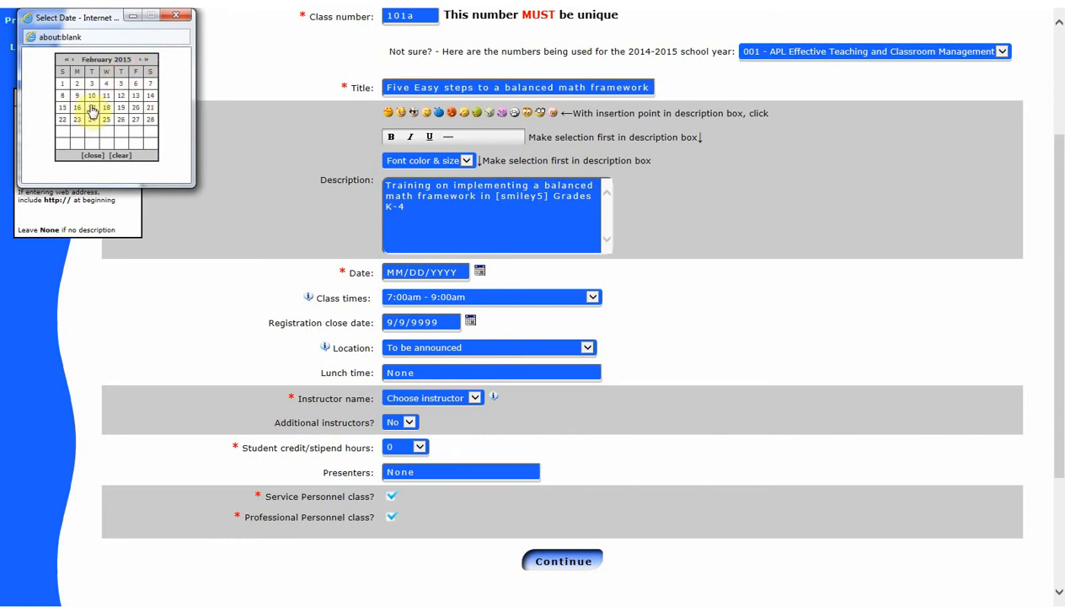
pyautogui.click(91, 107)
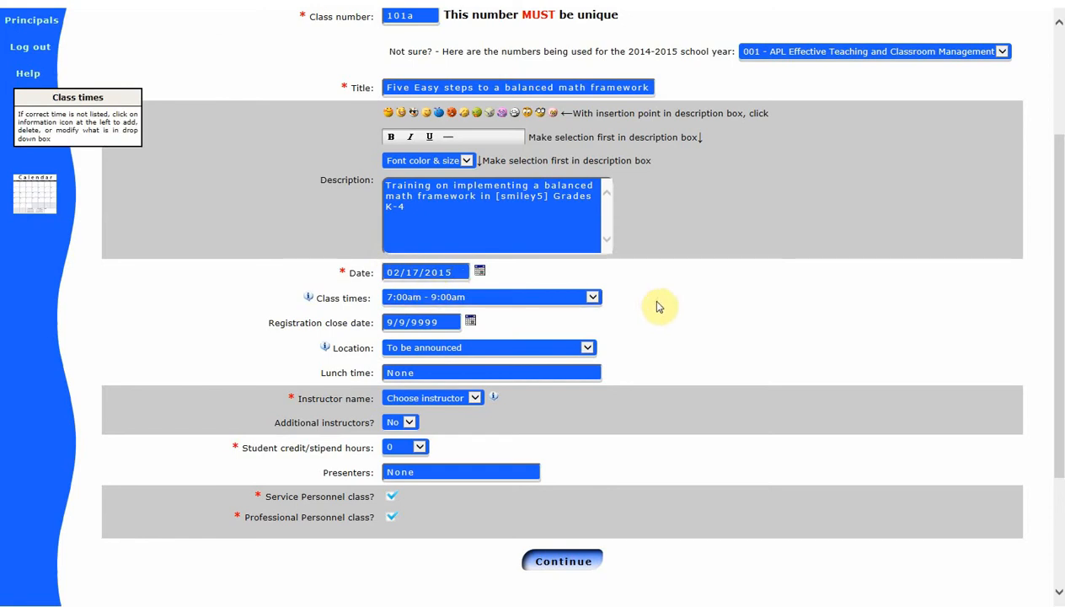
# - Set the class times to 9:00am - 12:00pm
pyautogui.click(593, 299)
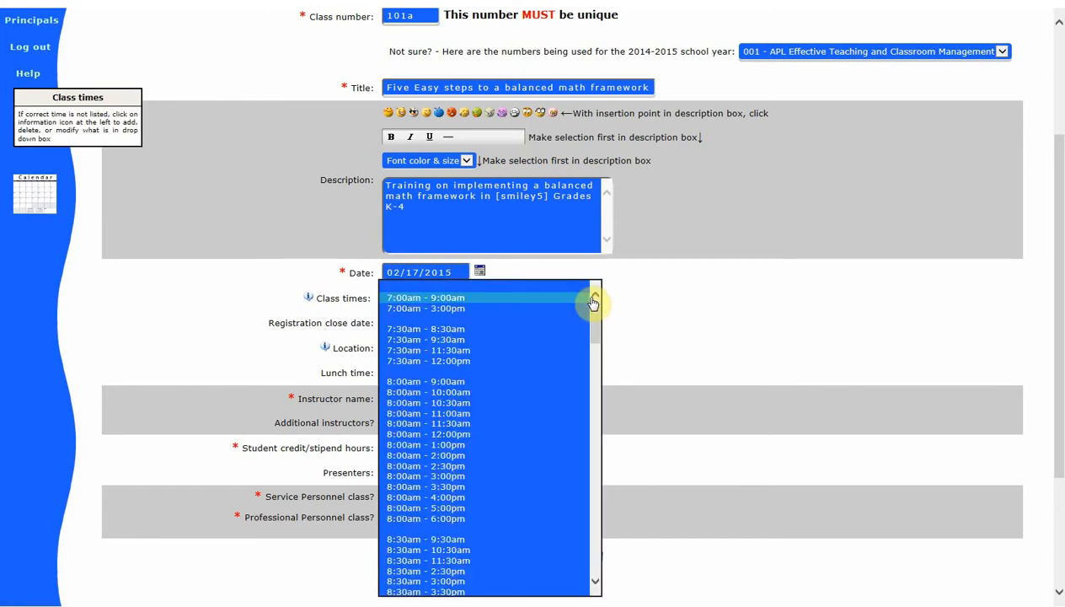
pyautogui.scroll(-1, 596, 332)
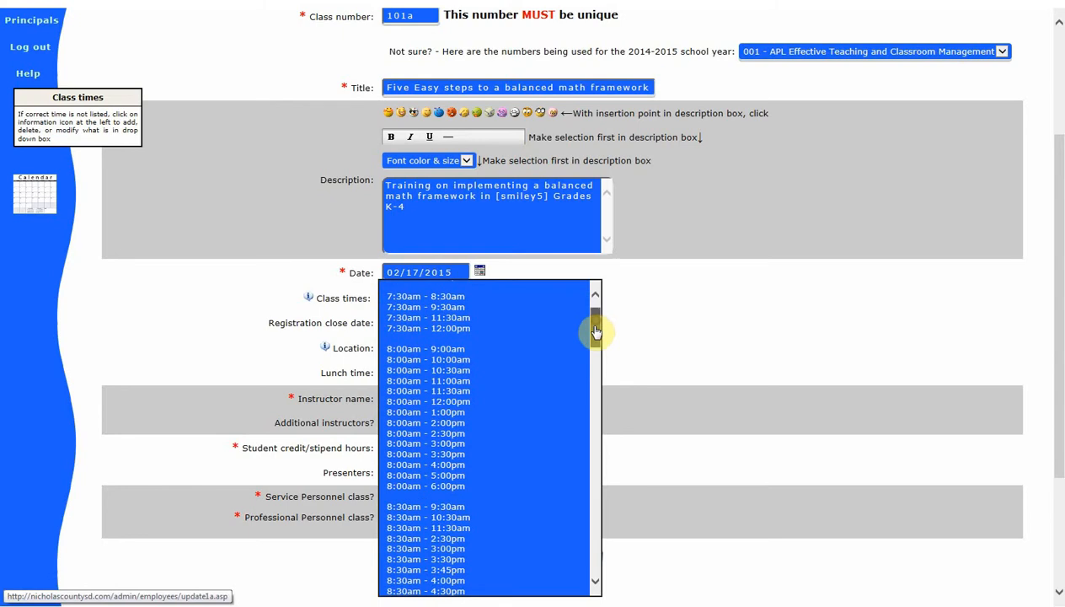
pyautogui.moveTo(596, 332); pyautogui.dragTo(592, 352)
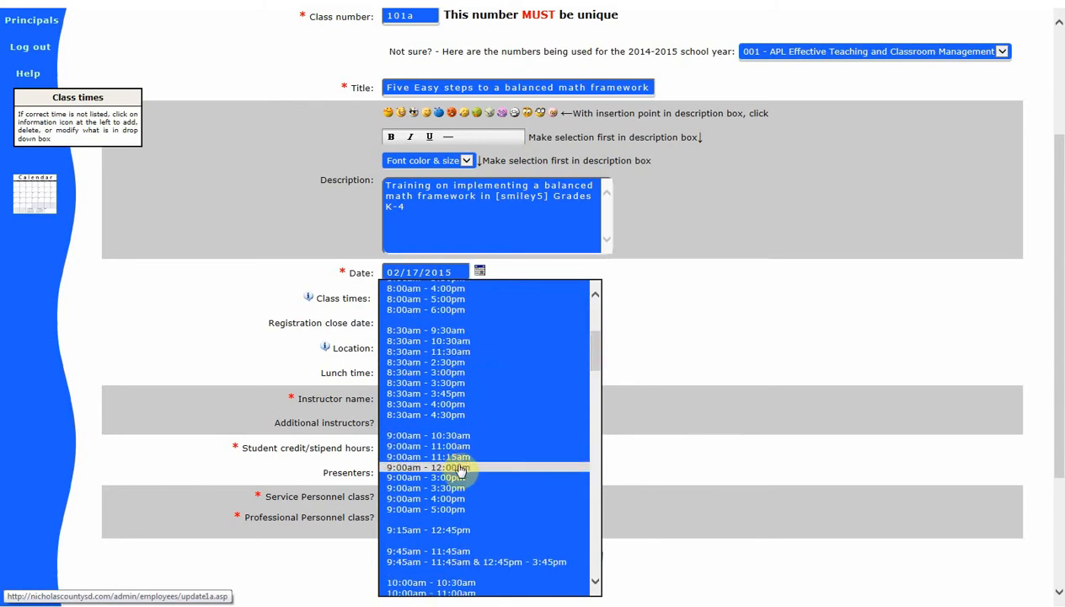
pyautogui.click(462, 468)
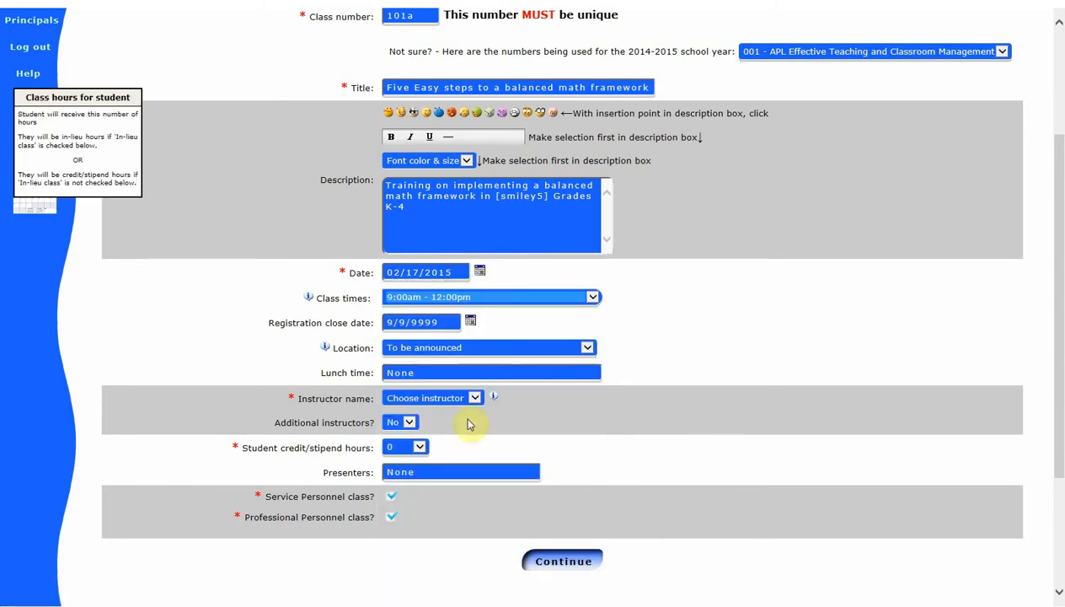
pyautogui.click(538, 324)
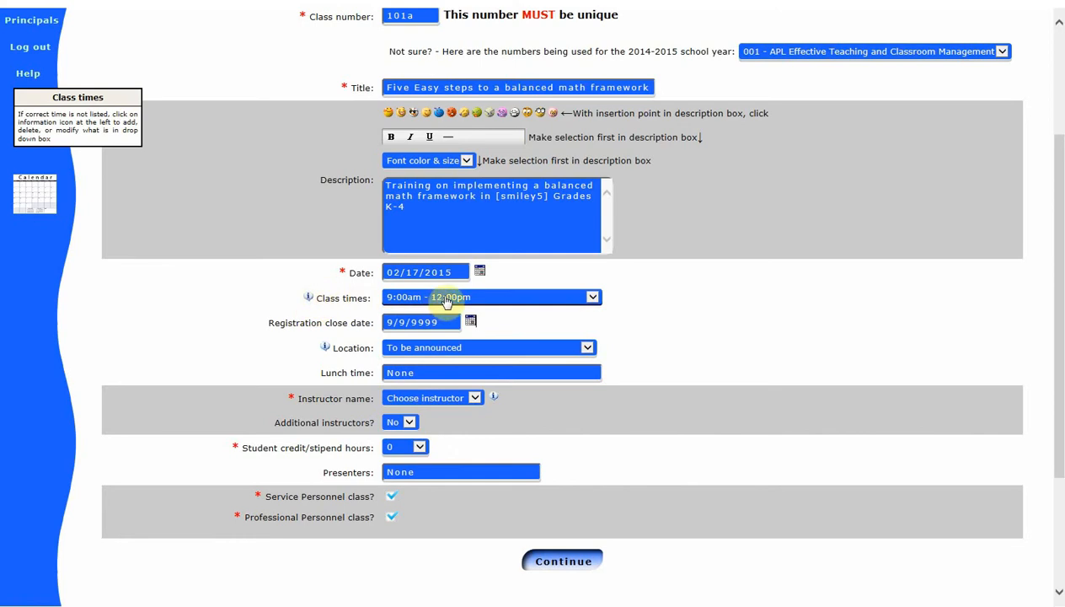
pyautogui.click(473, 299)
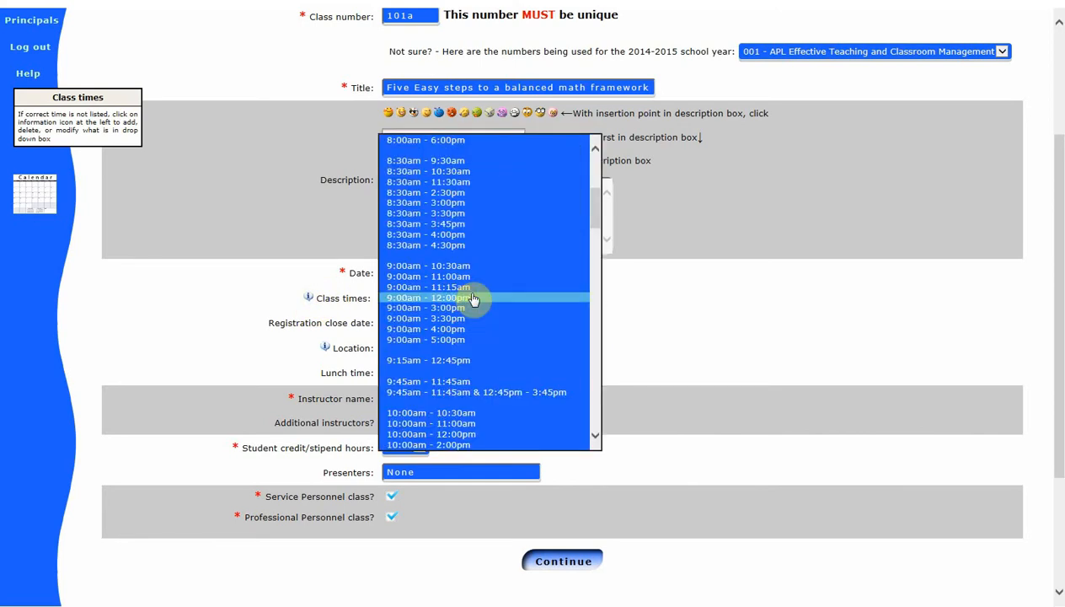
pyautogui.click(472, 299)
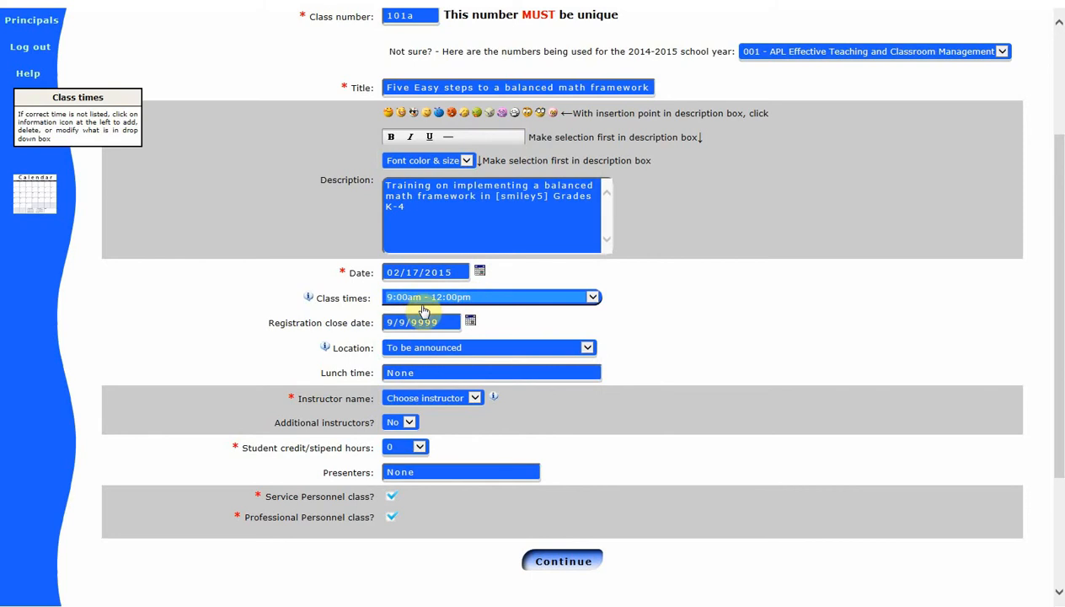
# - Set the registration close date to 02/10/2015 using the pop-up calendar
pyautogui.moveTo(312, 318)
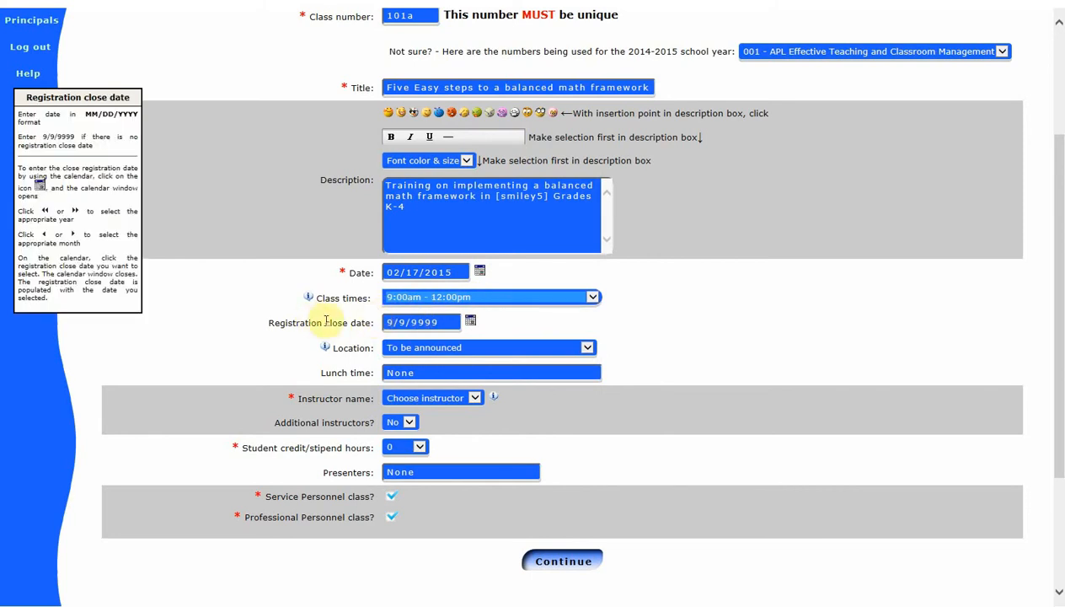
pyautogui.click(471, 322)
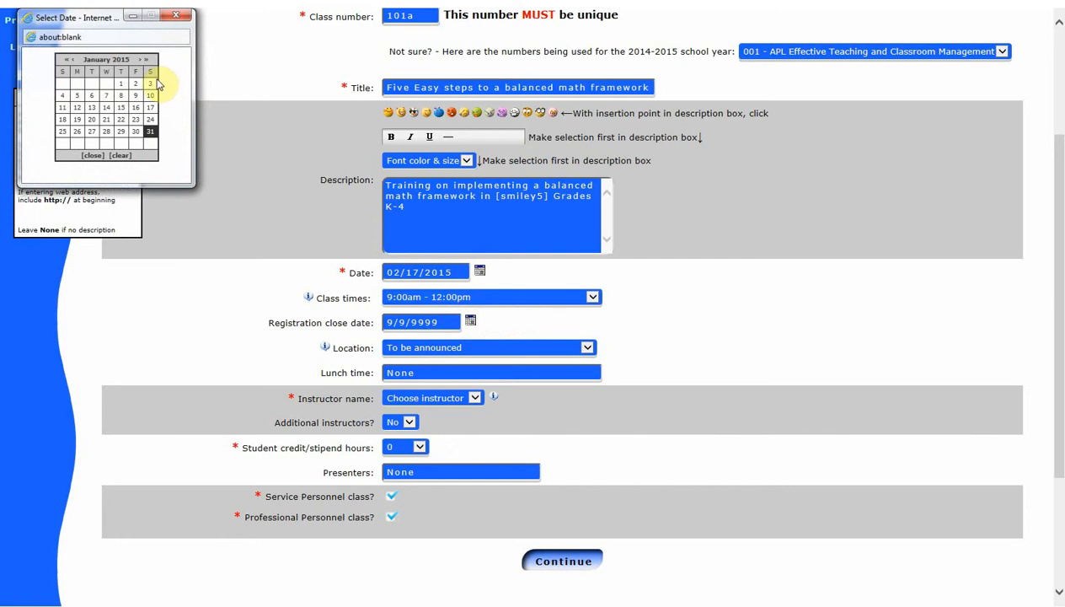
pyautogui.click(141, 60)
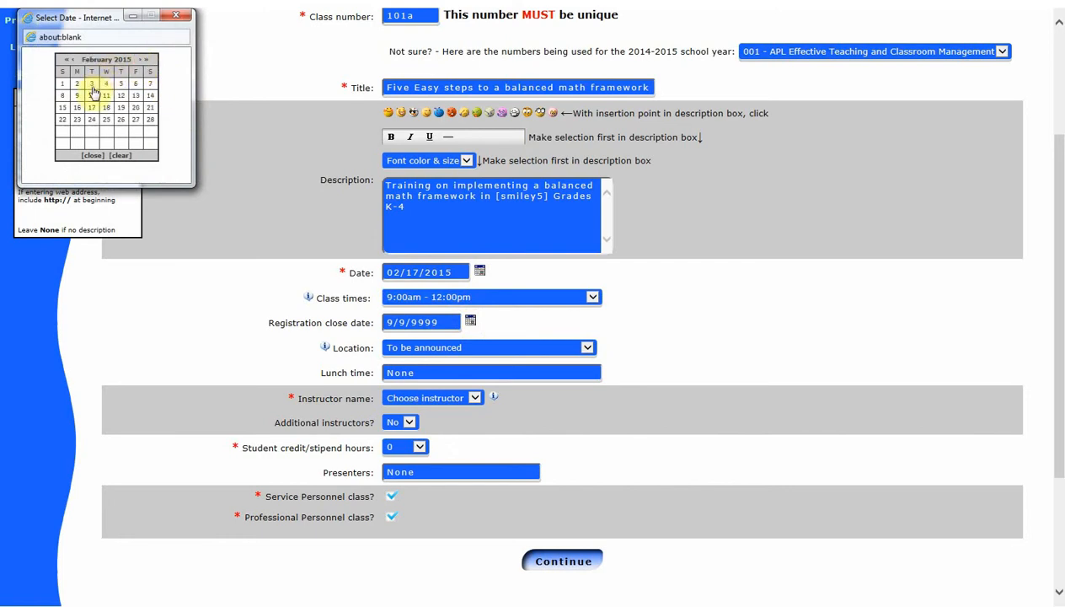
pyautogui.click(93, 95)
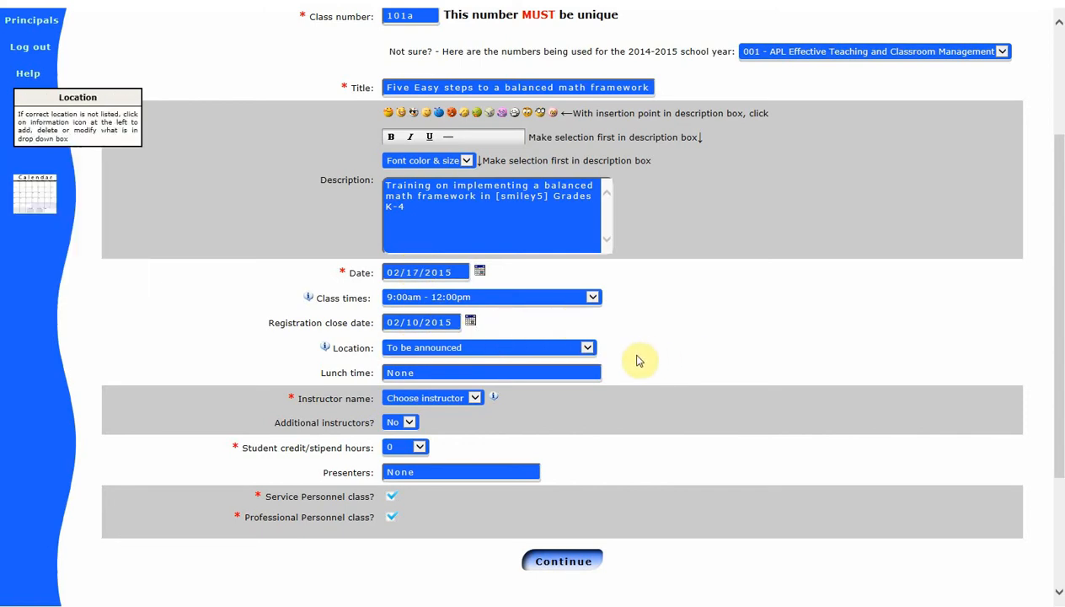
# - Set the class location to LMS - Room 134
pyautogui.click(588, 350)
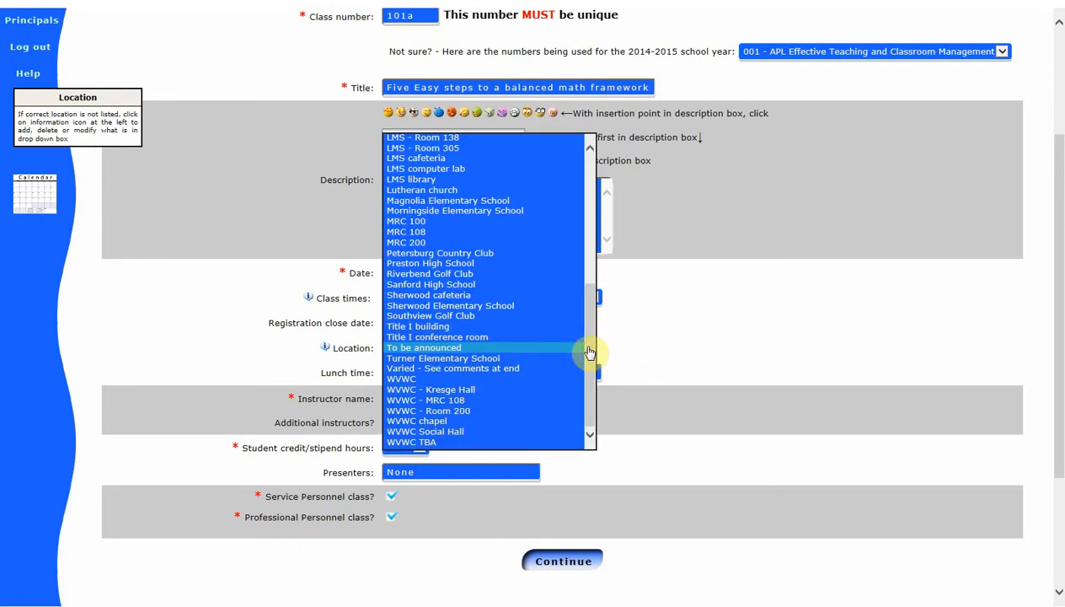
pyautogui.moveTo(590, 354); pyautogui.dragTo(578, 302)
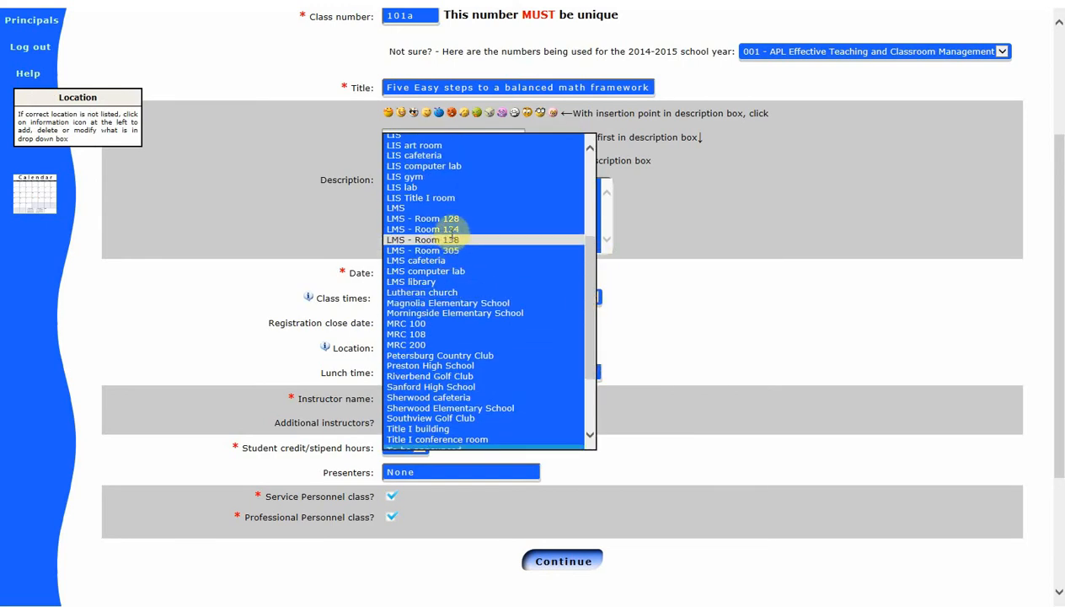
pyautogui.click(452, 229)
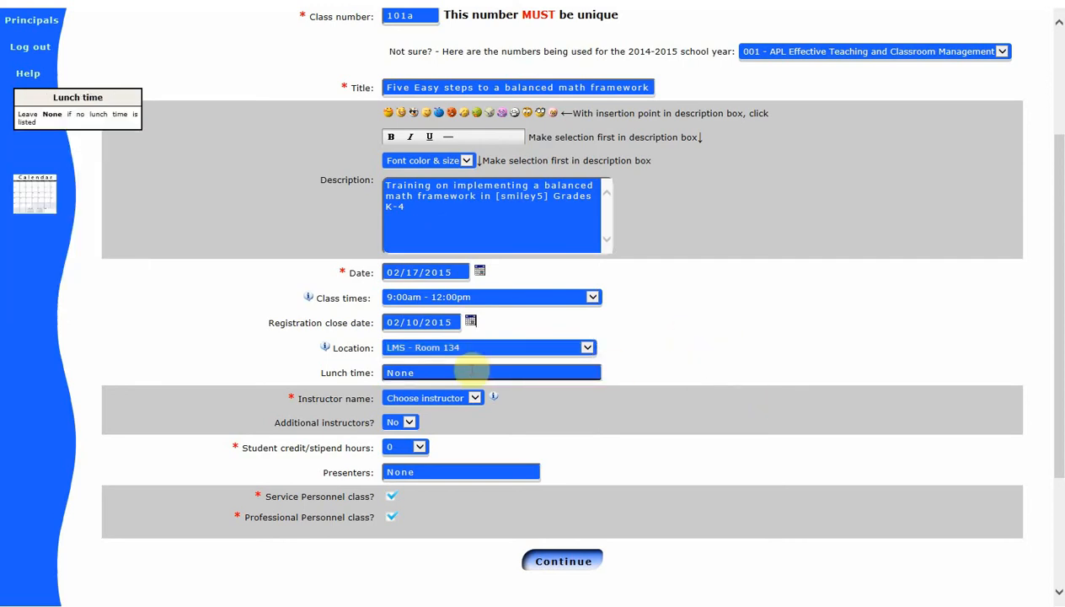
# - Choose the lead instructor's name and set the instructor in-lieu hours to 1
pyautogui.scroll(-1, 472, 371)
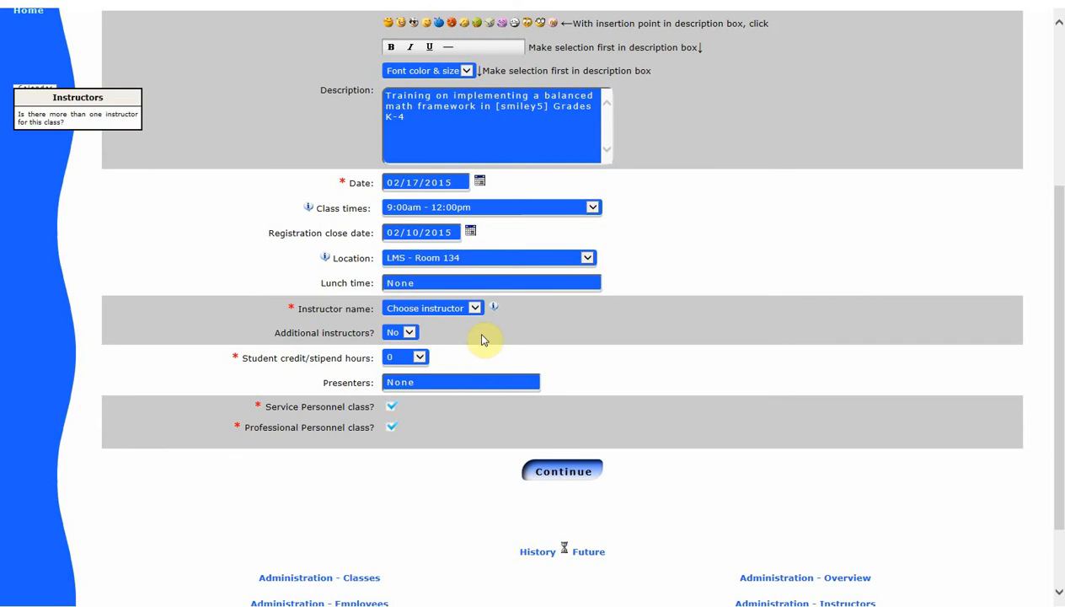
pyautogui.click(475, 308)
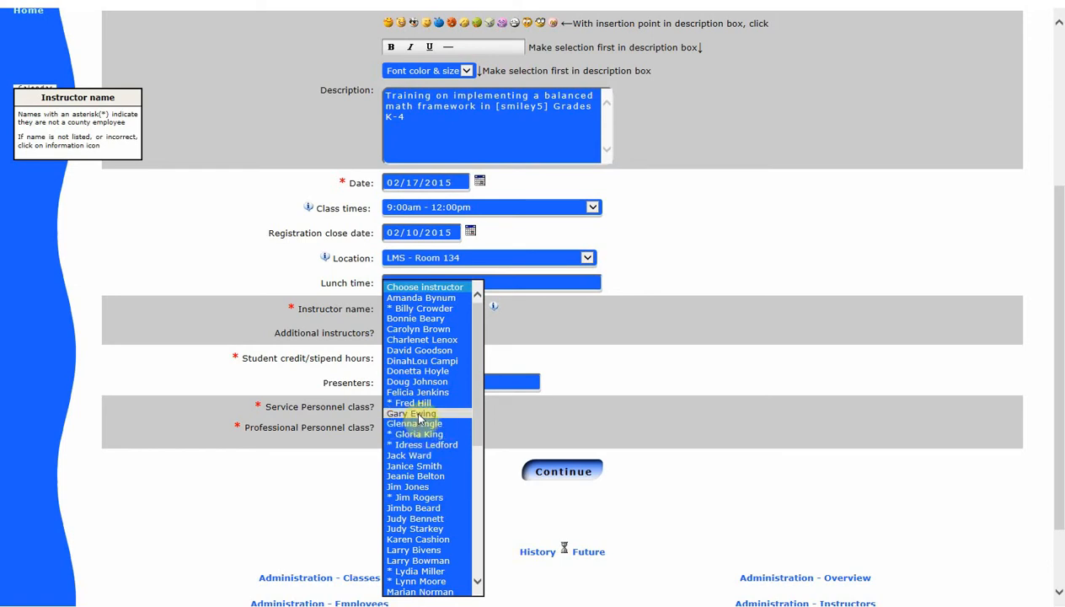
pyautogui.click(428, 381)
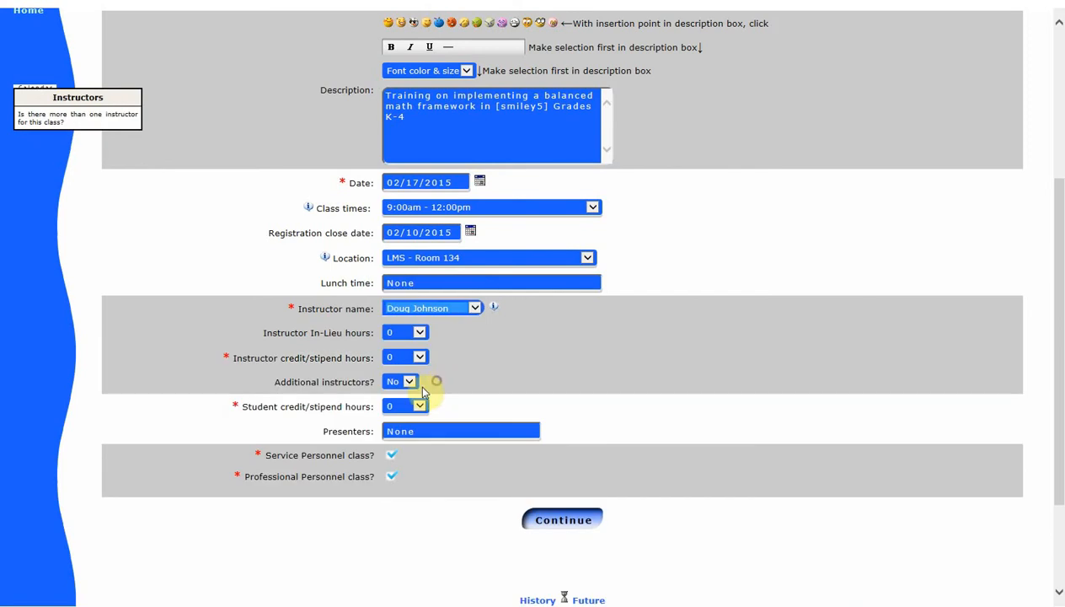
pyautogui.click(421, 335)
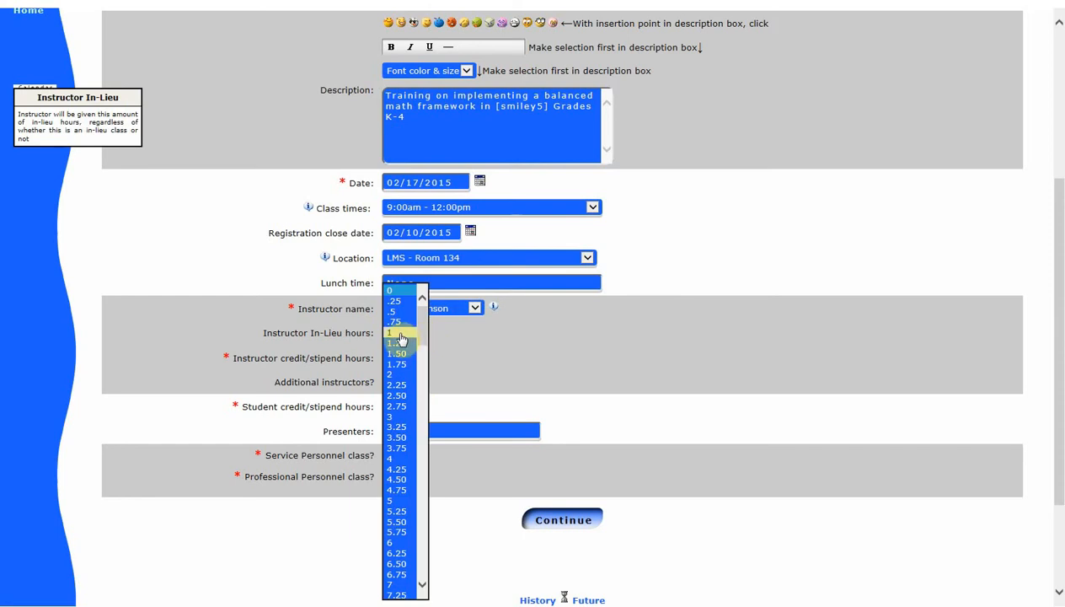
pyautogui.click(400, 334)
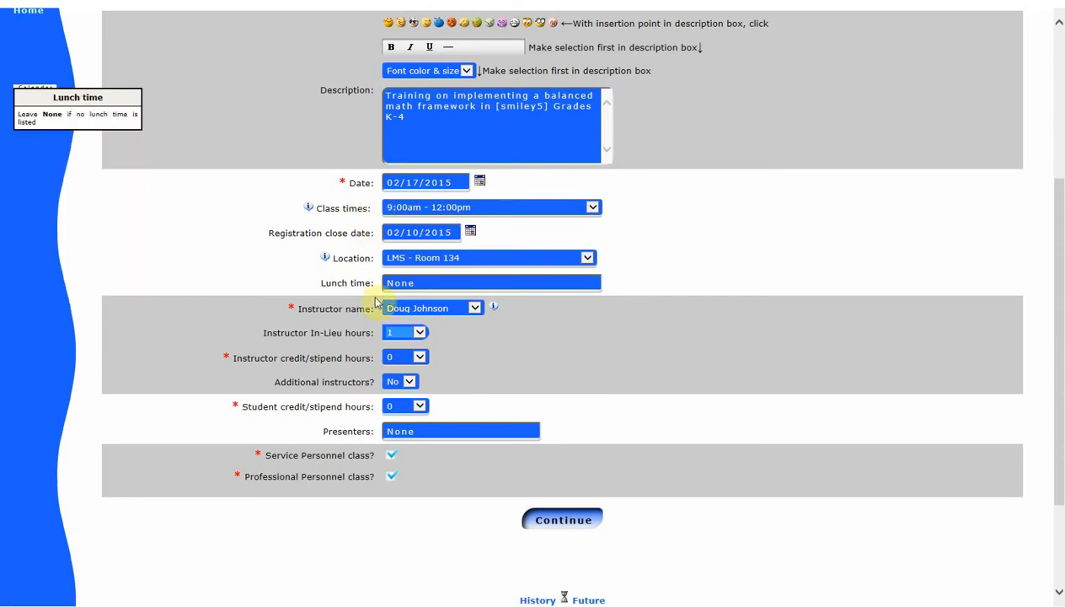
# - Set the student credit/stipend hours to 3 and the instructor credit/stipend hours to 6
pyautogui.click(420, 406)
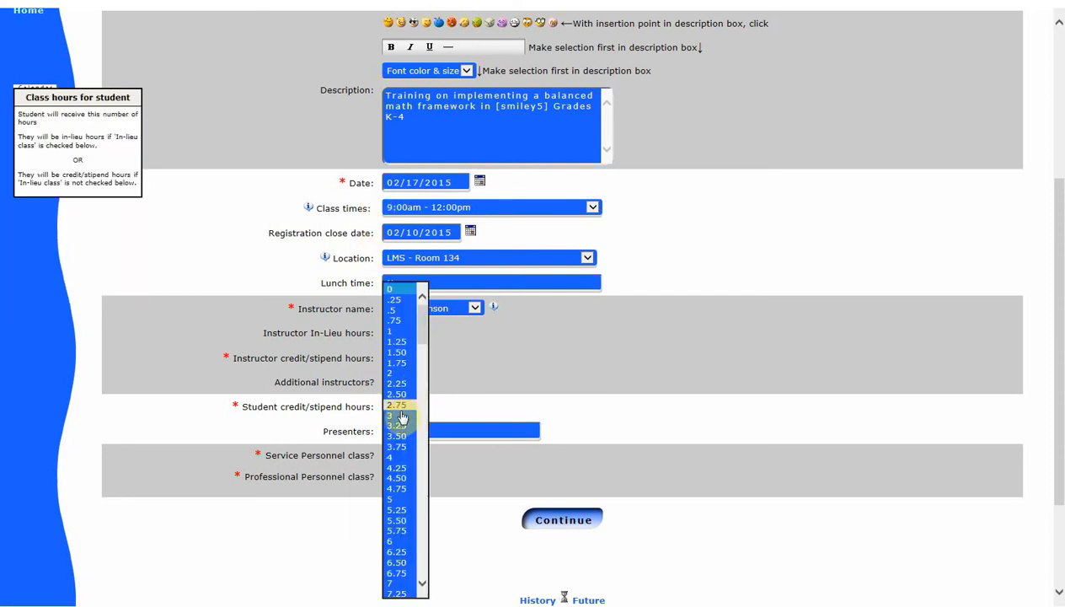
pyautogui.click(399, 416)
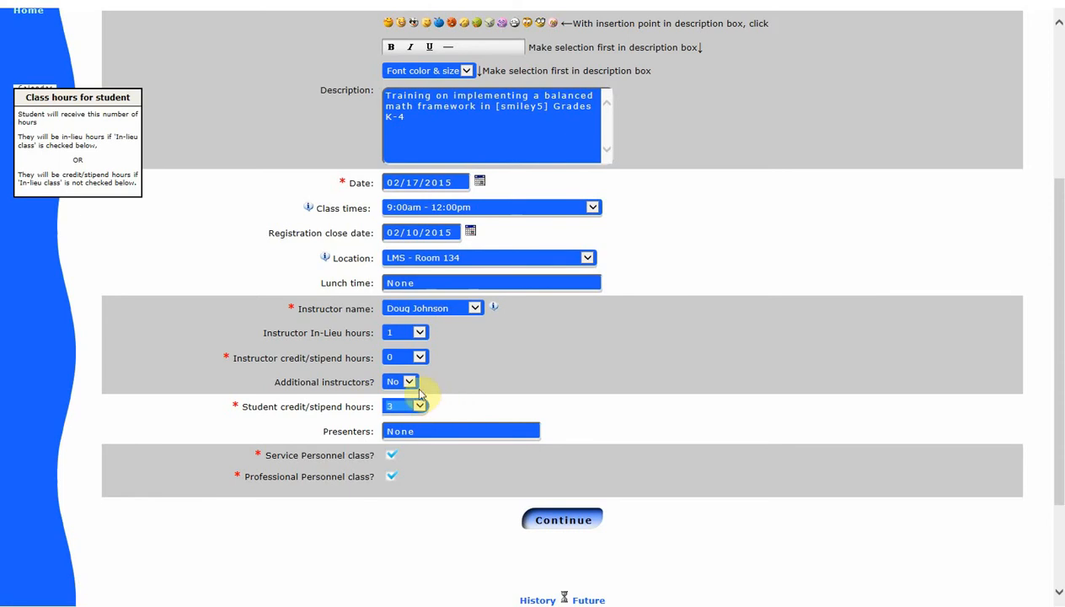
pyautogui.moveTo(420, 357)
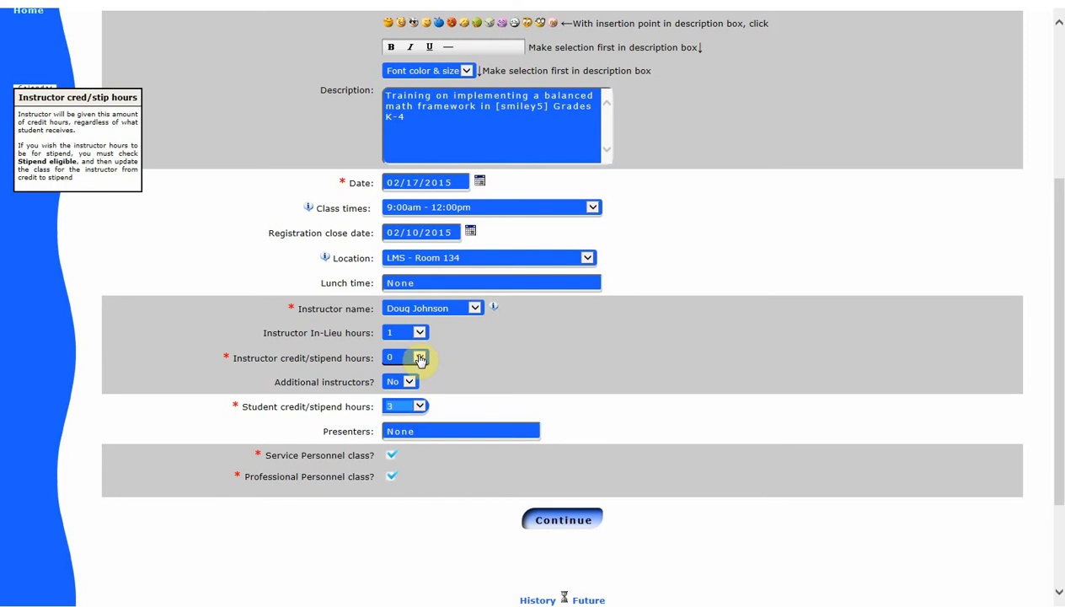
pyautogui.click(420, 358)
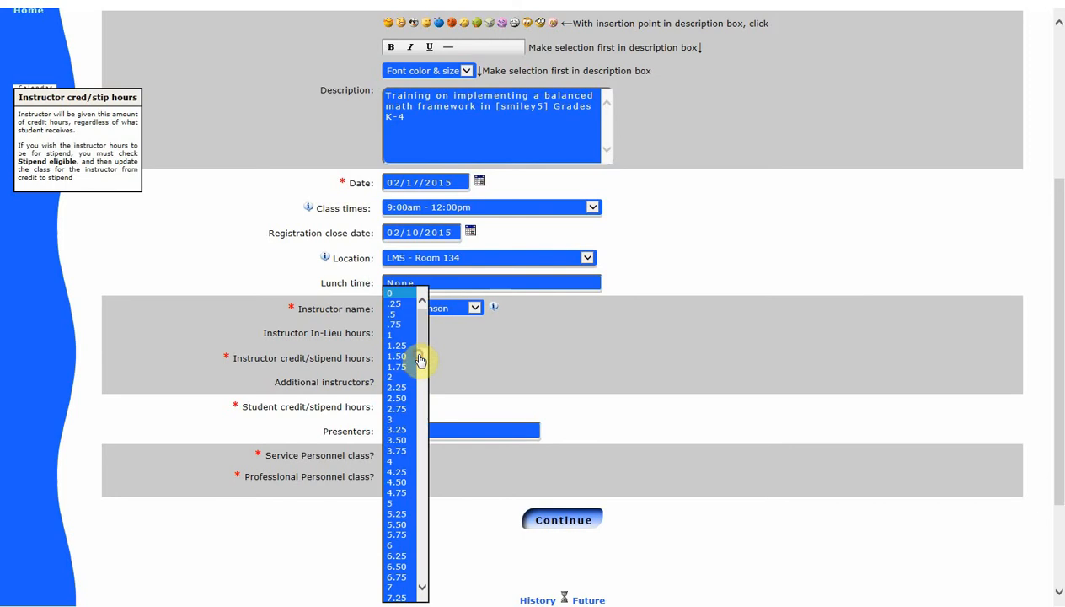
pyautogui.click(392, 545)
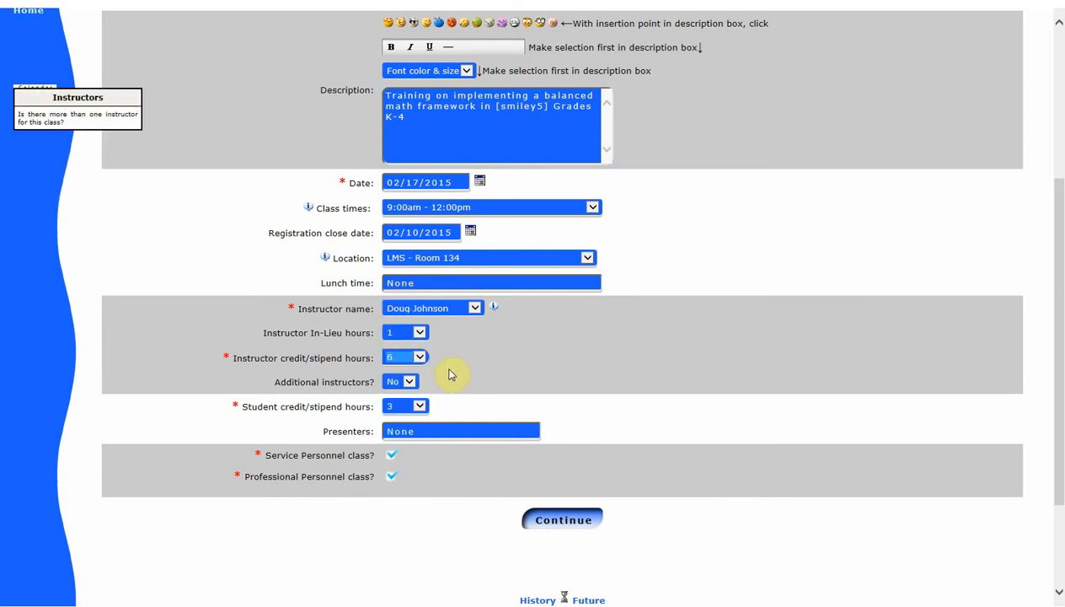
# - Enable additional instructors and choose the second instructor's name with 6 credit hours
pyautogui.moveTo(442, 390)
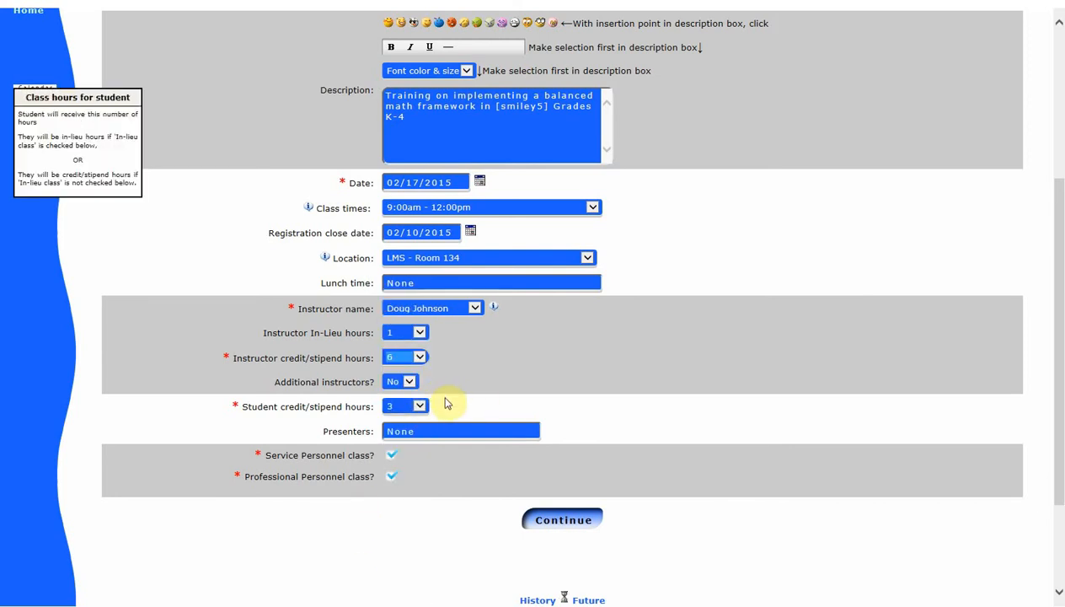
pyautogui.moveTo(423, 358)
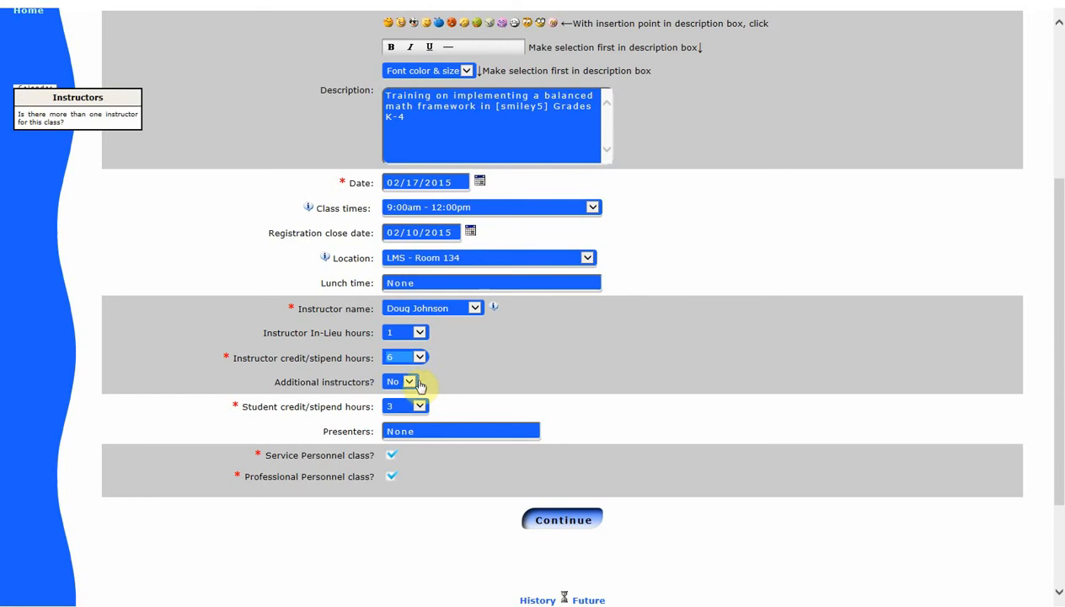
pyautogui.click(410, 383)
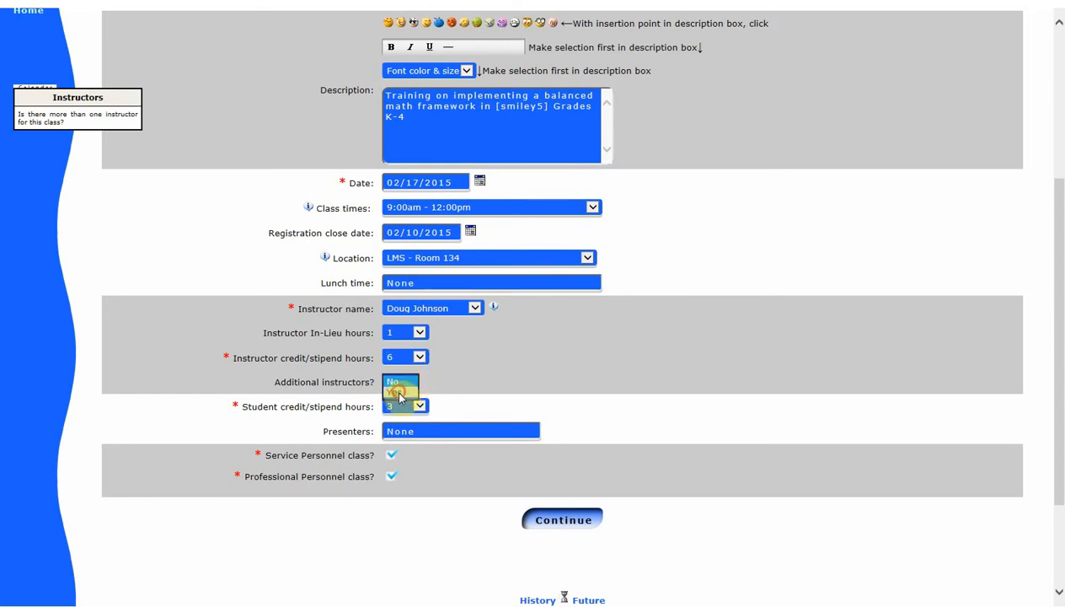
pyautogui.click(396, 396)
pyautogui.scroll(-2, 519, 371)
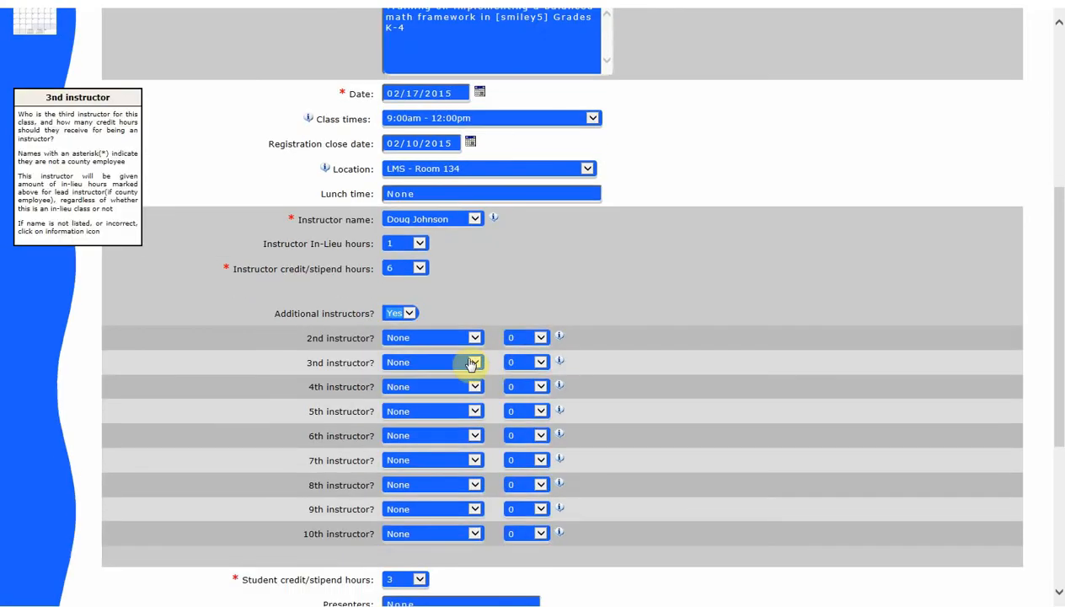
pyautogui.click(430, 344)
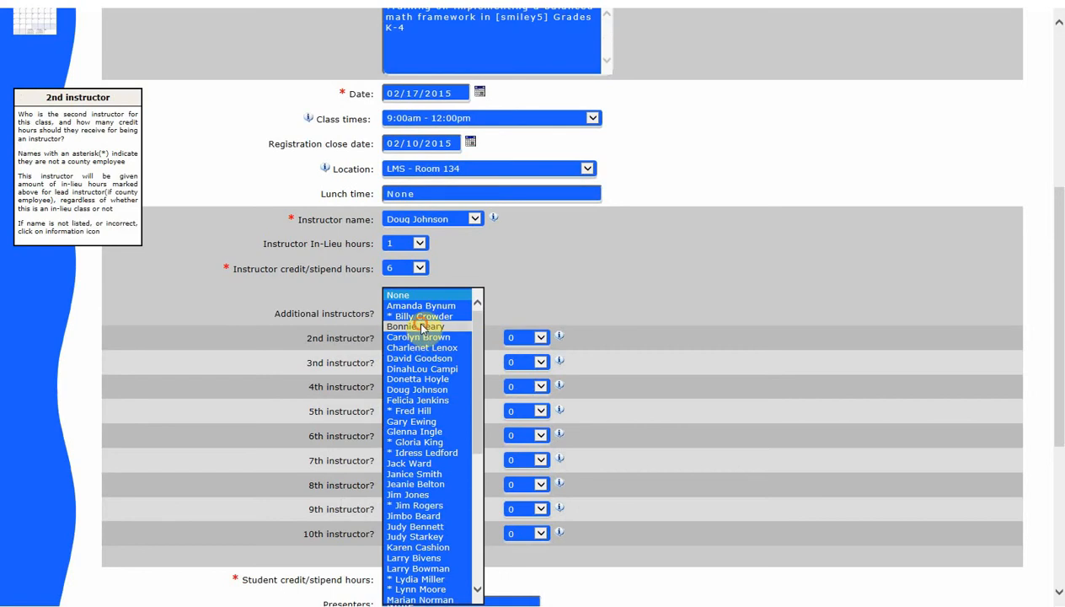
pyautogui.click(420, 331)
pyautogui.click(521, 337)
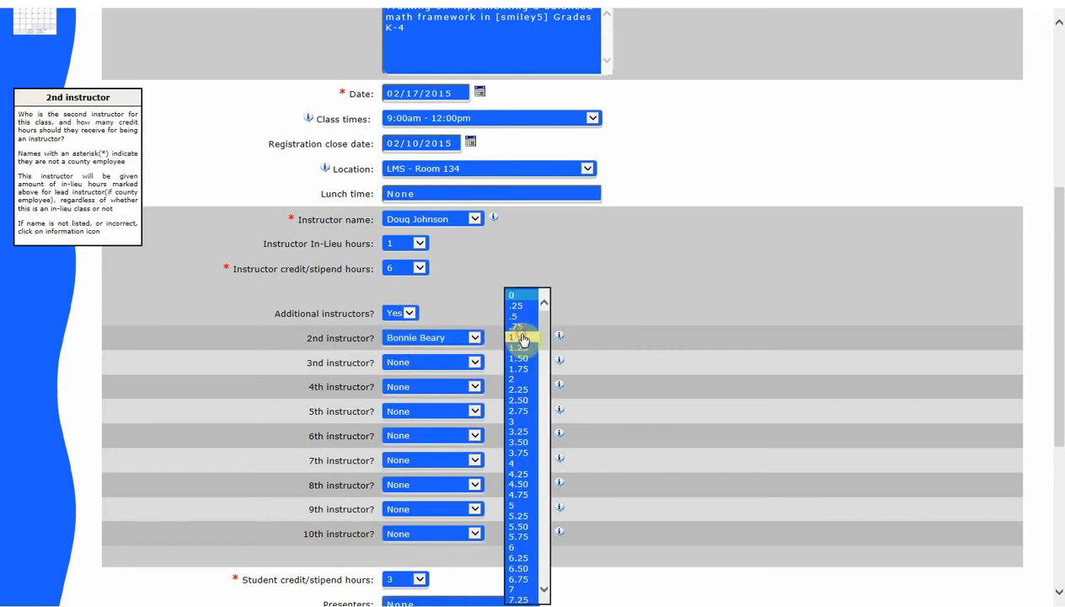
pyautogui.click(514, 547)
pyautogui.click(668, 448)
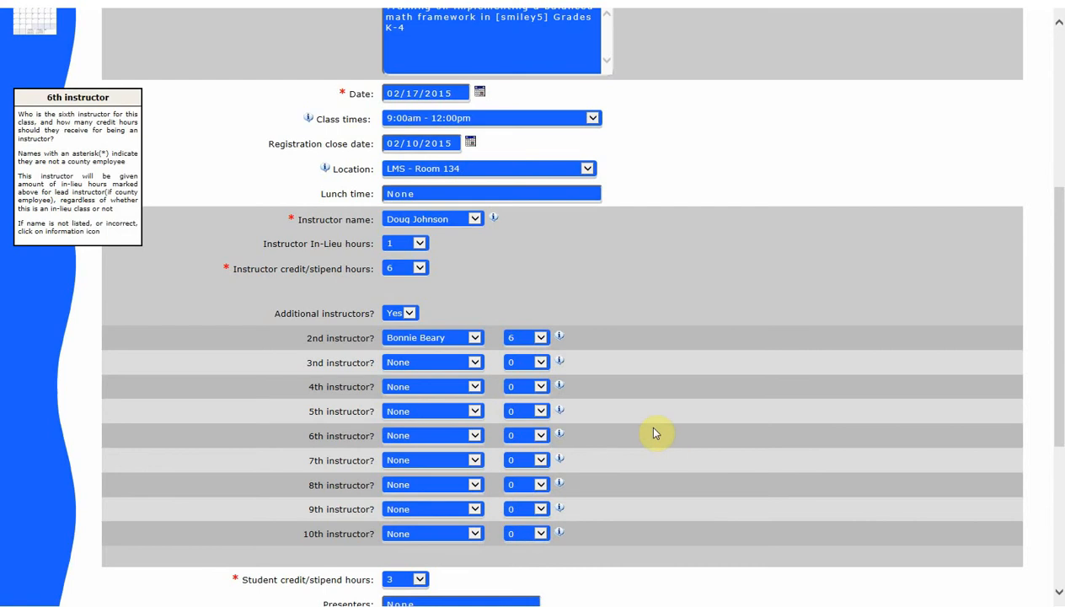
# - Exclude service personnel from the class by unchecking the Service Personnel class option
pyautogui.scroll(-1, 657, 433)
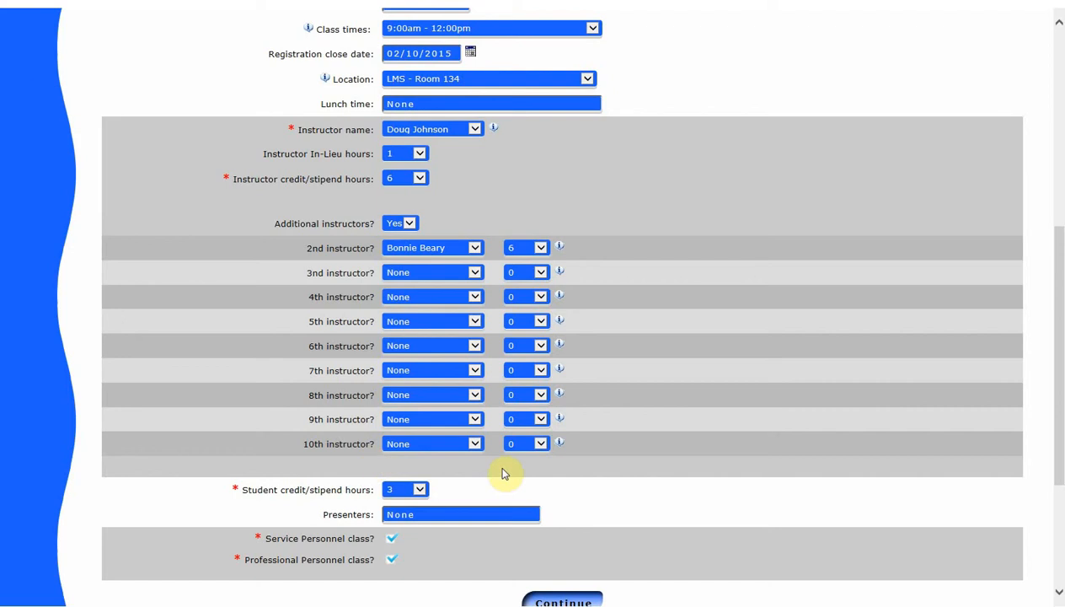
pyautogui.scroll(-1, 625, 440)
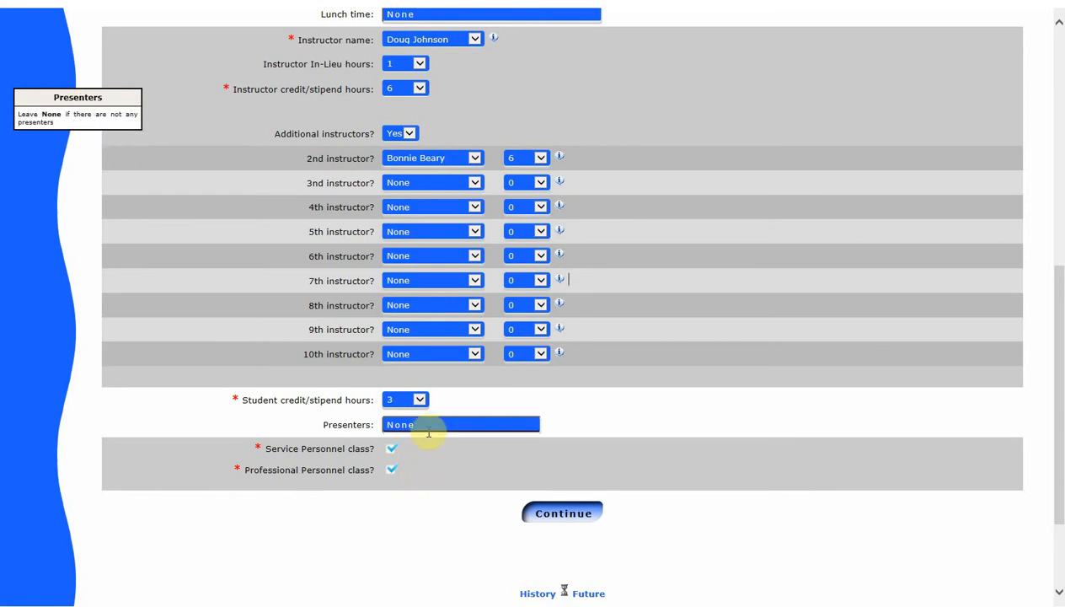
pyautogui.moveTo(423, 452)
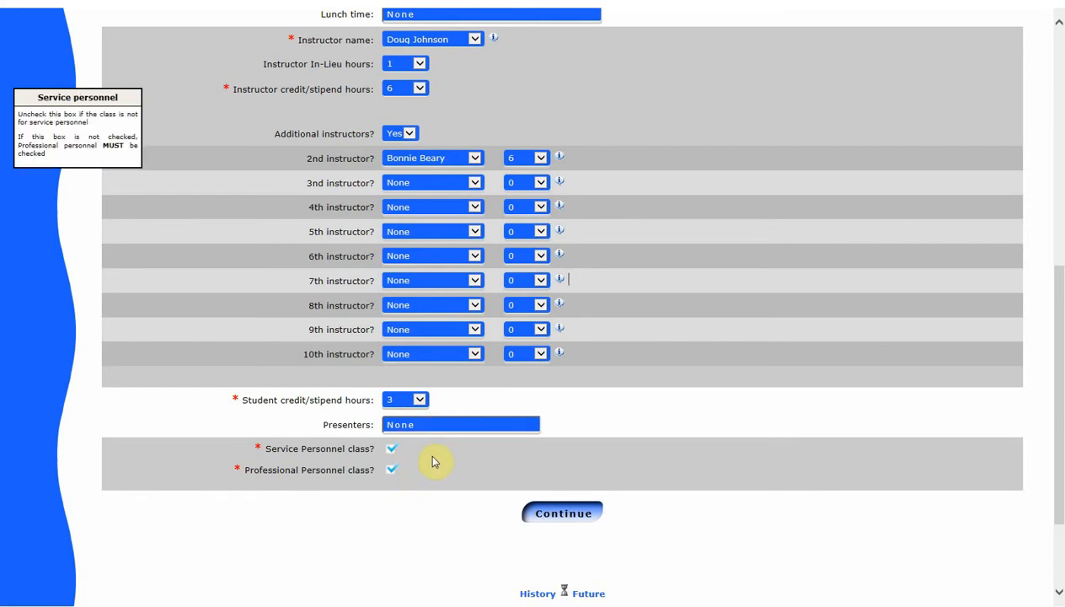
pyautogui.moveTo(428, 471)
pyautogui.click(391, 448)
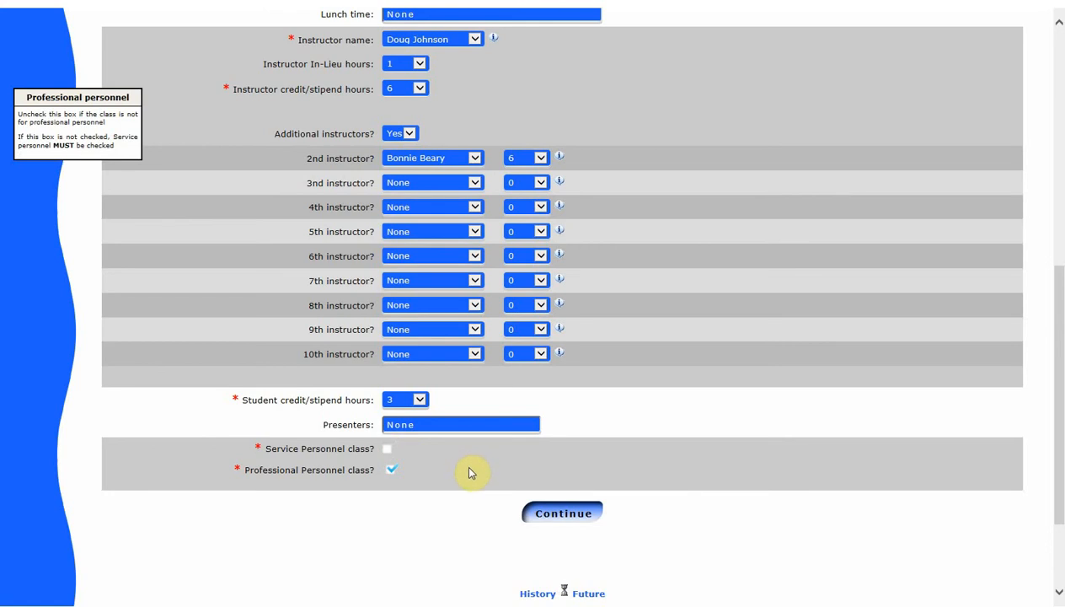
# - Continue to the second page of the class form and mark the class as Core Subject Area and High Quality
pyautogui.click(558, 513)
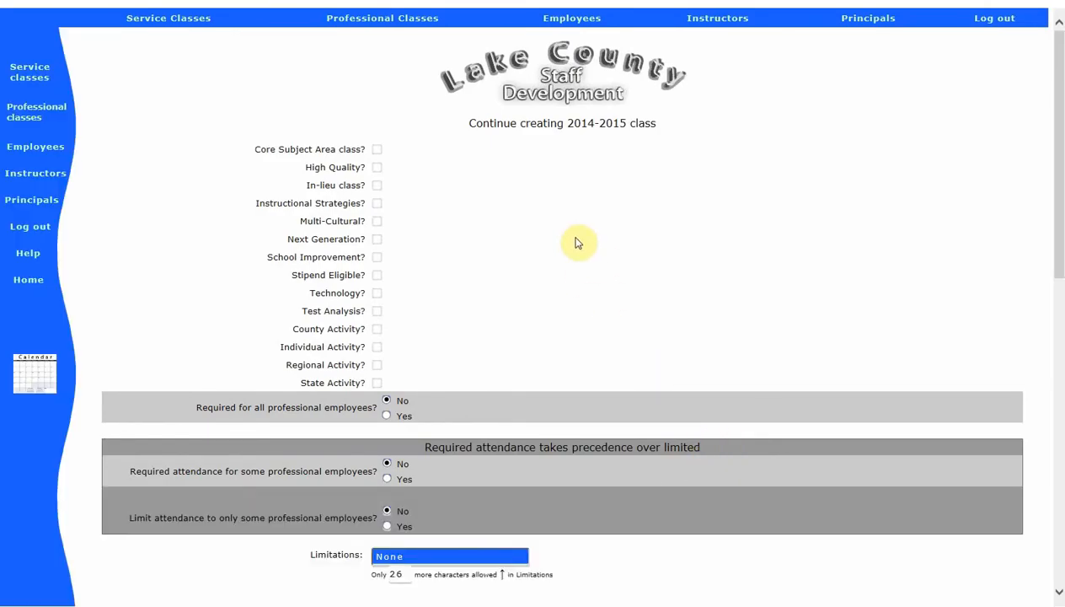
pyautogui.click(378, 151)
pyautogui.click(379, 169)
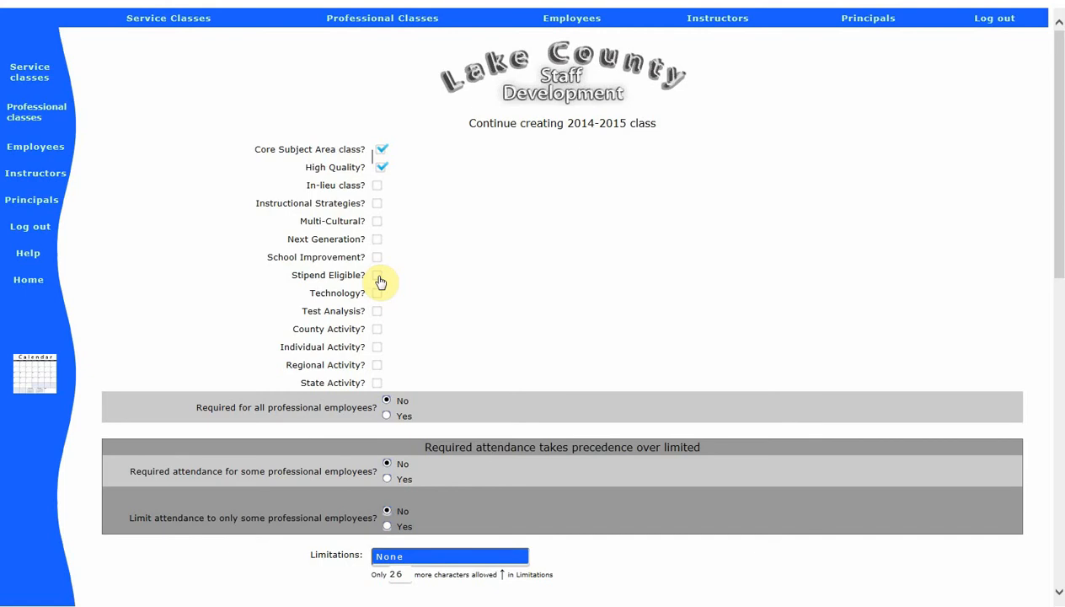
# - Require attendance for some professional employees, selecting the Teacher - Grade 1, Grade 2, Grade 3, Grade 4 and Kindegarten positions
pyautogui.scroll(-3, 552, 295)
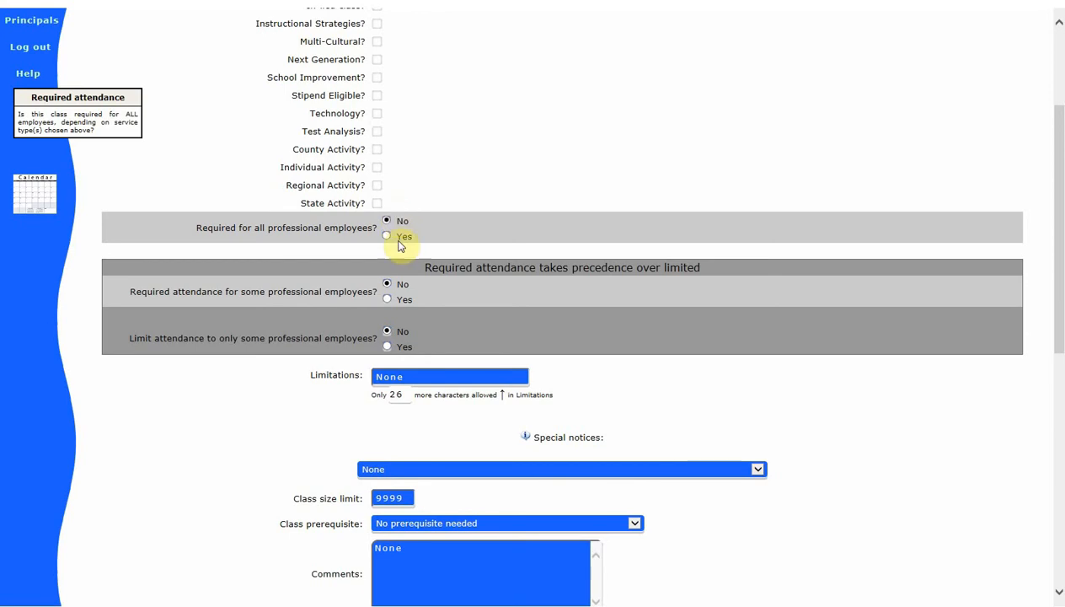
pyautogui.click(388, 300)
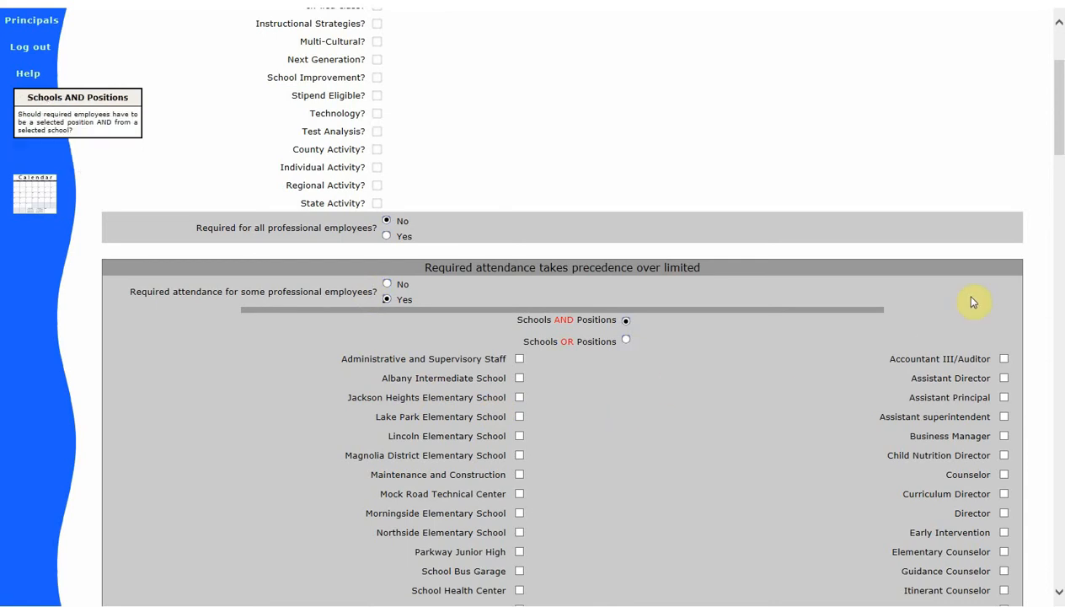
pyautogui.moveTo(1059, 118); pyautogui.dragTo(1013, 292)
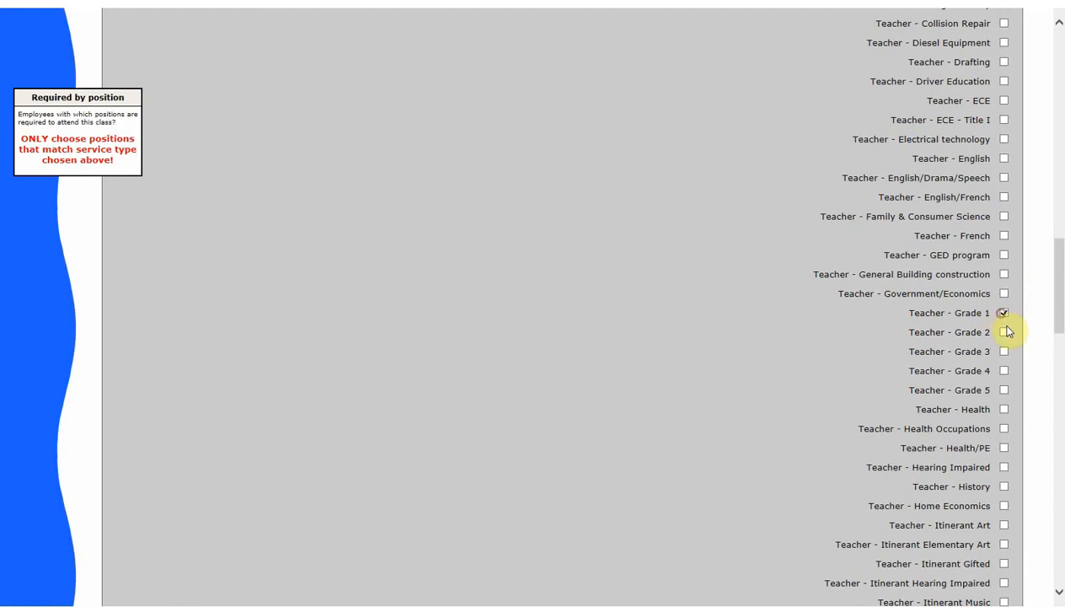
pyautogui.click(1005, 351)
pyautogui.click(1005, 370)
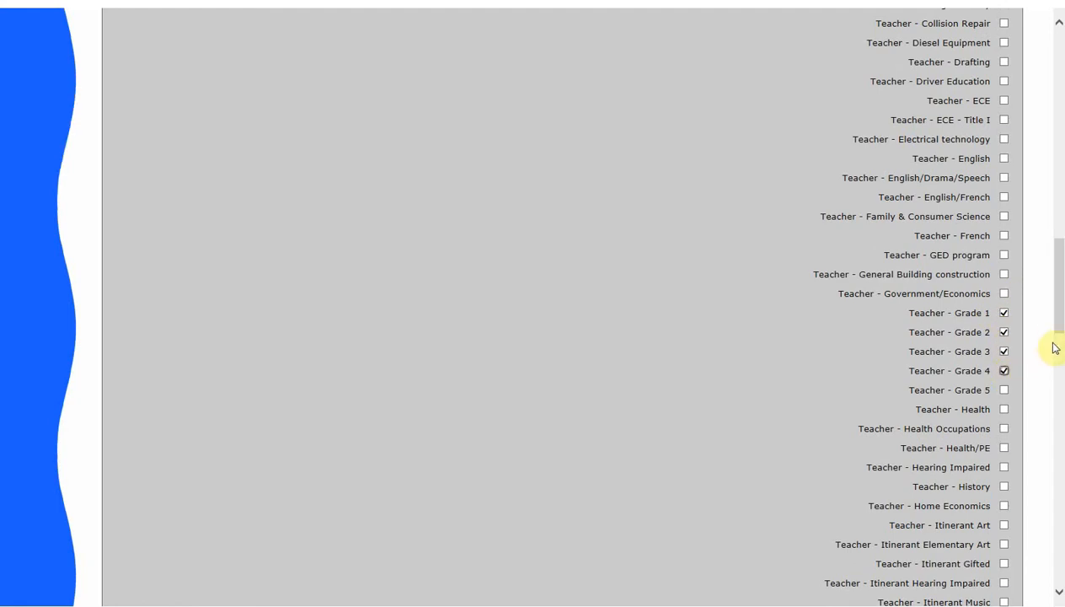
pyautogui.moveTo(1061, 314); pyautogui.dragTo(1046, 143)
pyautogui.click(1003, 401)
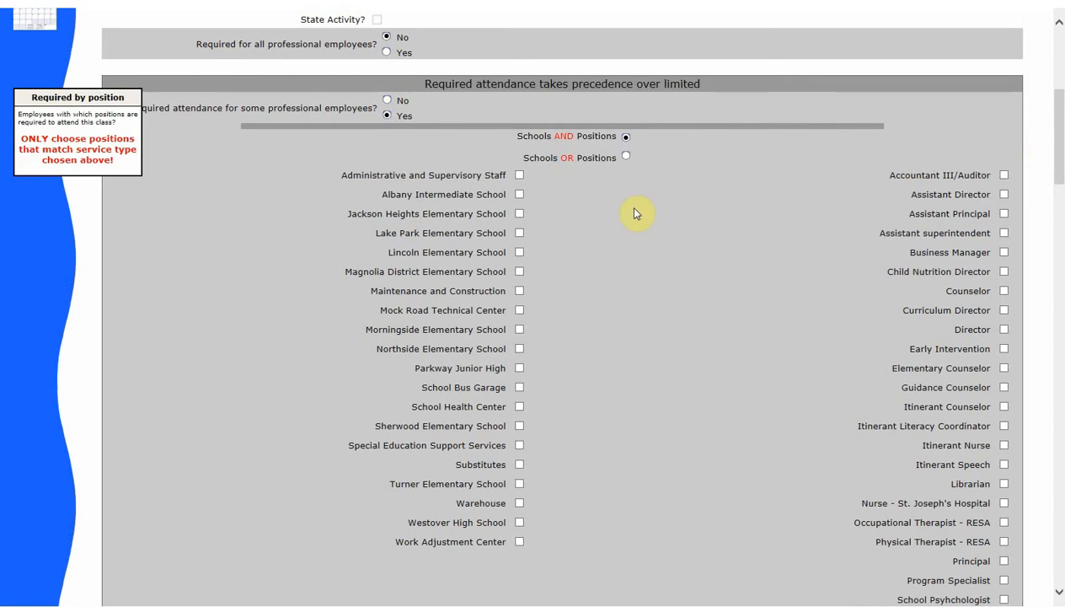
# - Set the required attendance rule to Schools OR Positions
pyautogui.click(625, 157)
pyautogui.moveTo(588, 160)
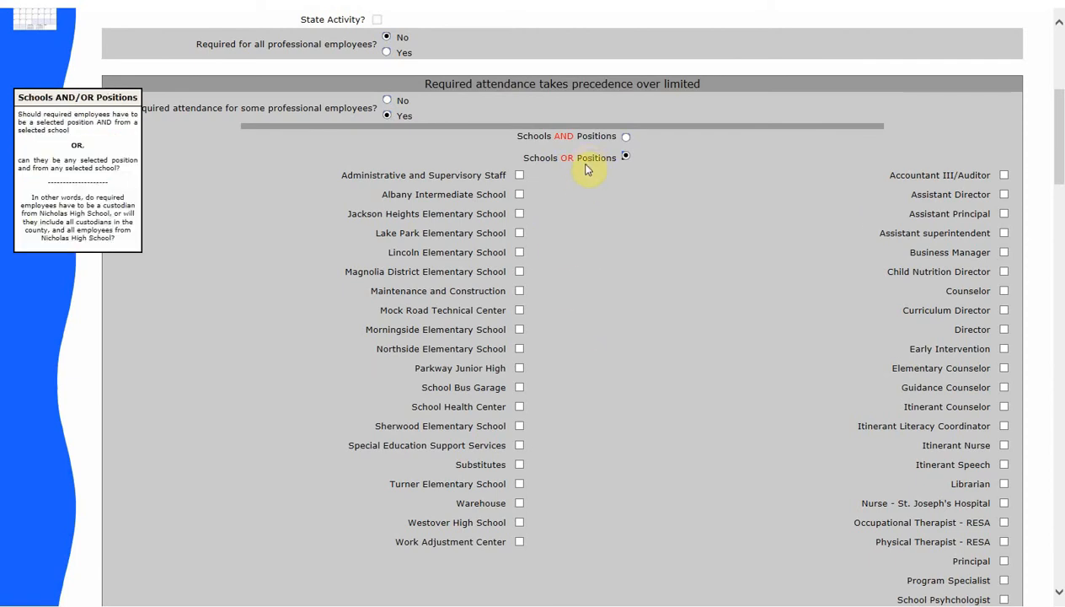
pyautogui.moveTo(589, 193)
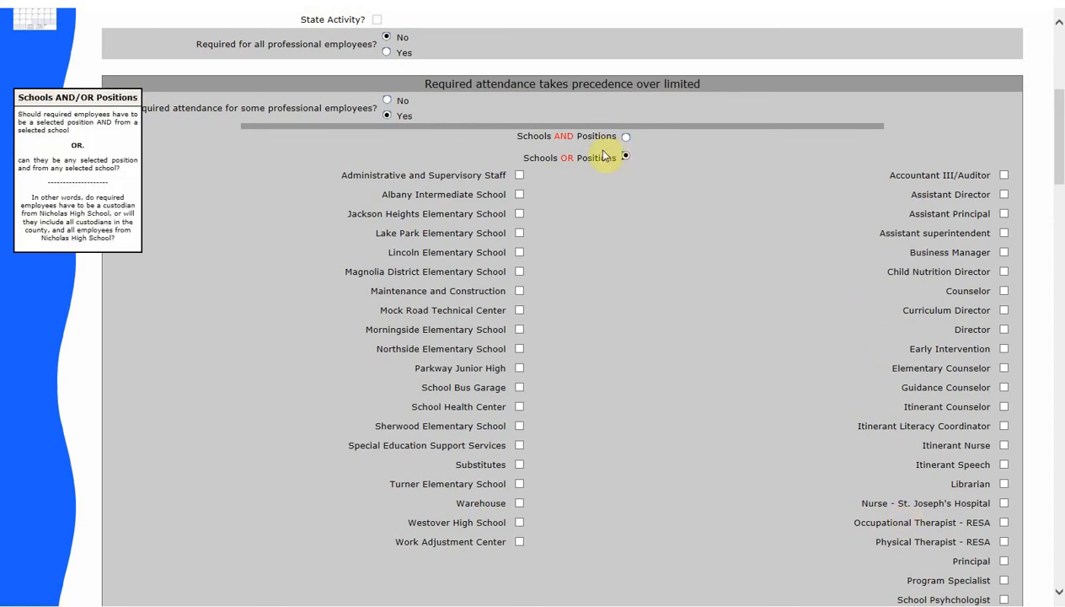
pyautogui.moveTo(626, 142)
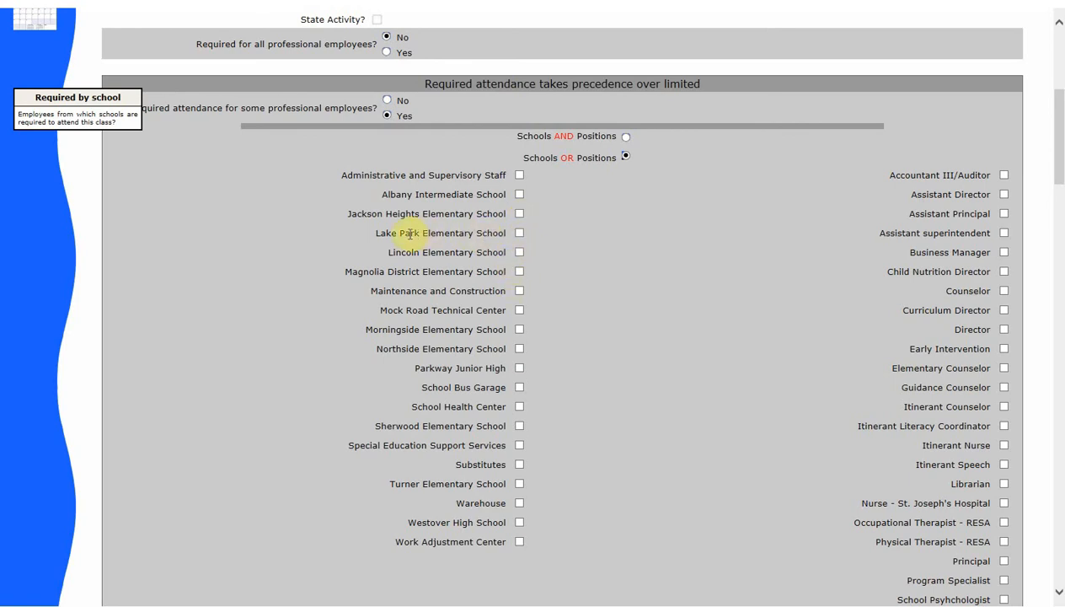
pyautogui.moveTo(410, 235); pyautogui.dragTo(493, 246)
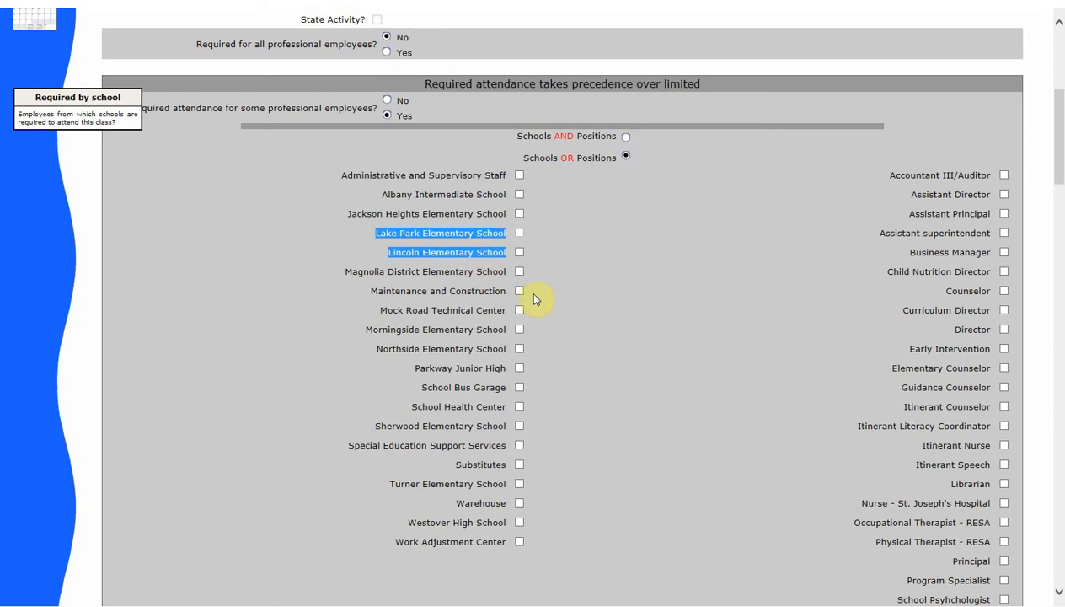
pyautogui.click(554, 320)
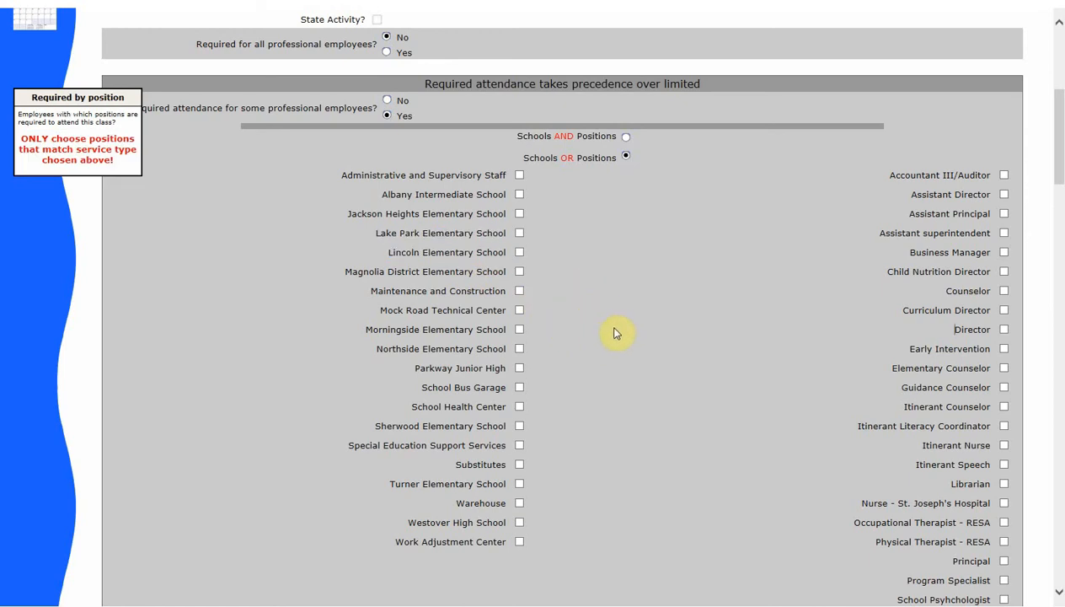
# - Try limiting attendance to only some professional employees and set the limit back to No
pyautogui.scroll(-1, 1054, 171)
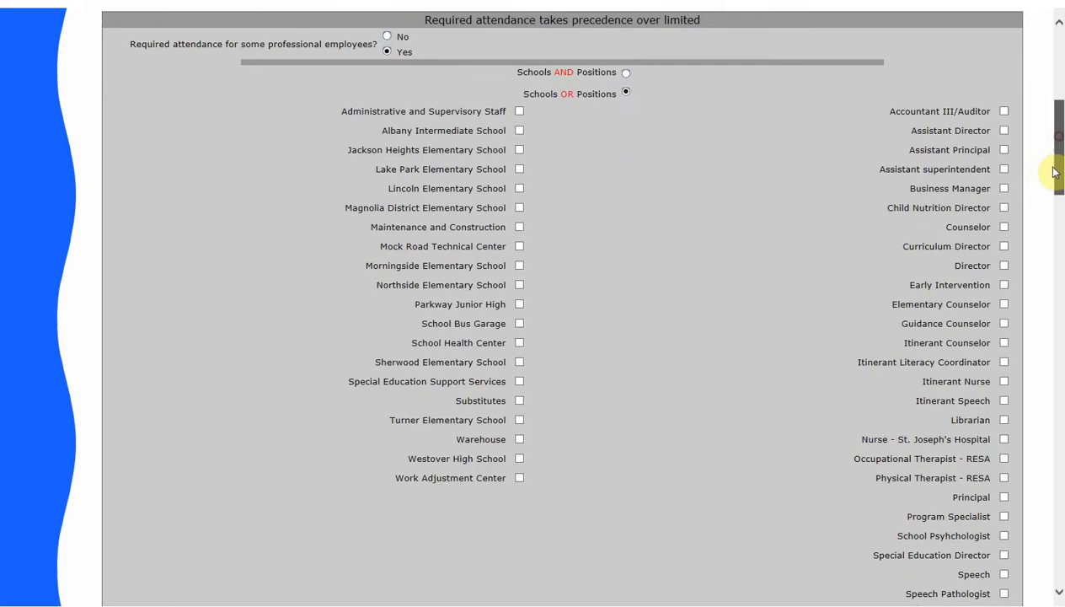
pyautogui.moveTo(1054, 171); pyautogui.dragTo(1003, 466)
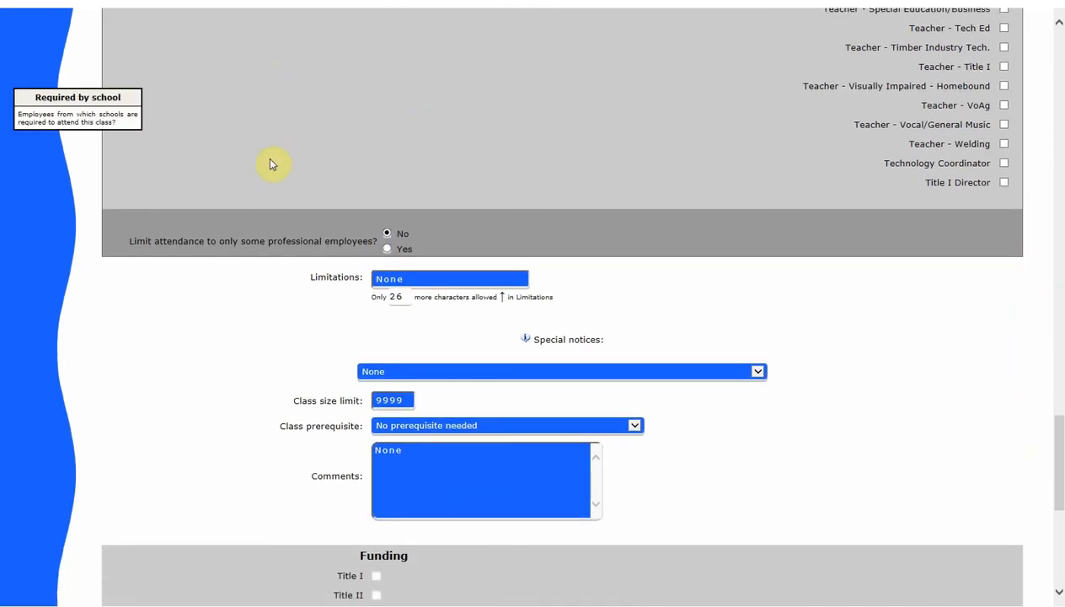
pyautogui.moveTo(266, 233)
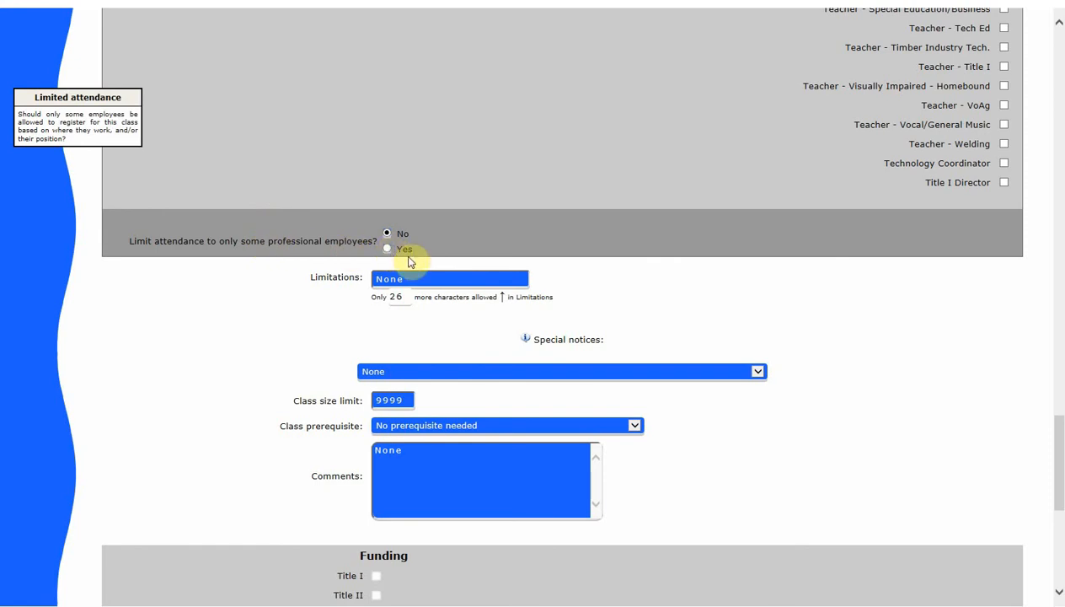
pyautogui.moveTo(510, 278)
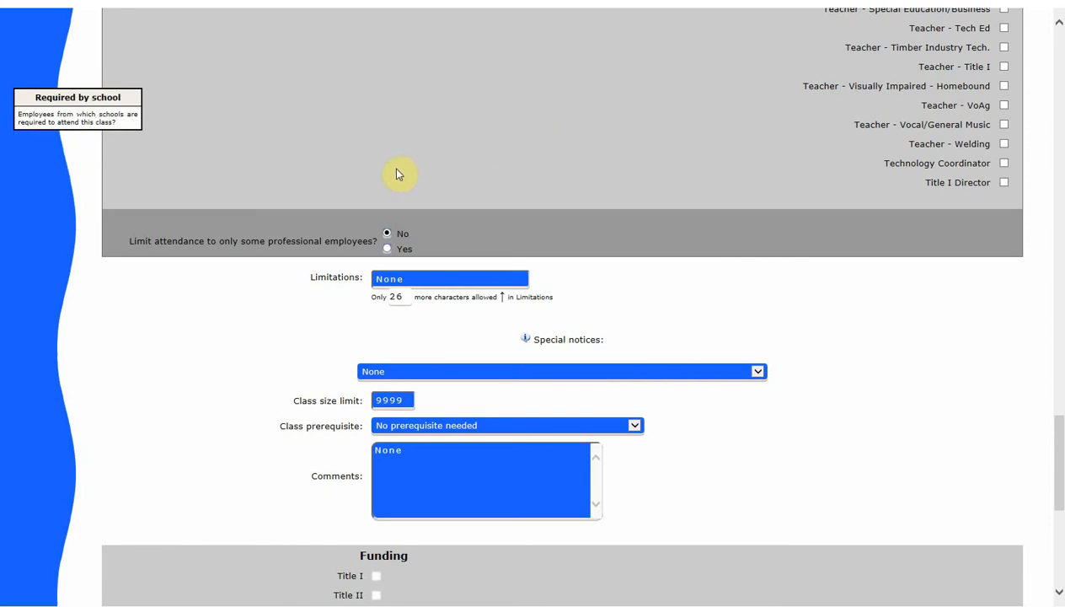
pyautogui.click(387, 249)
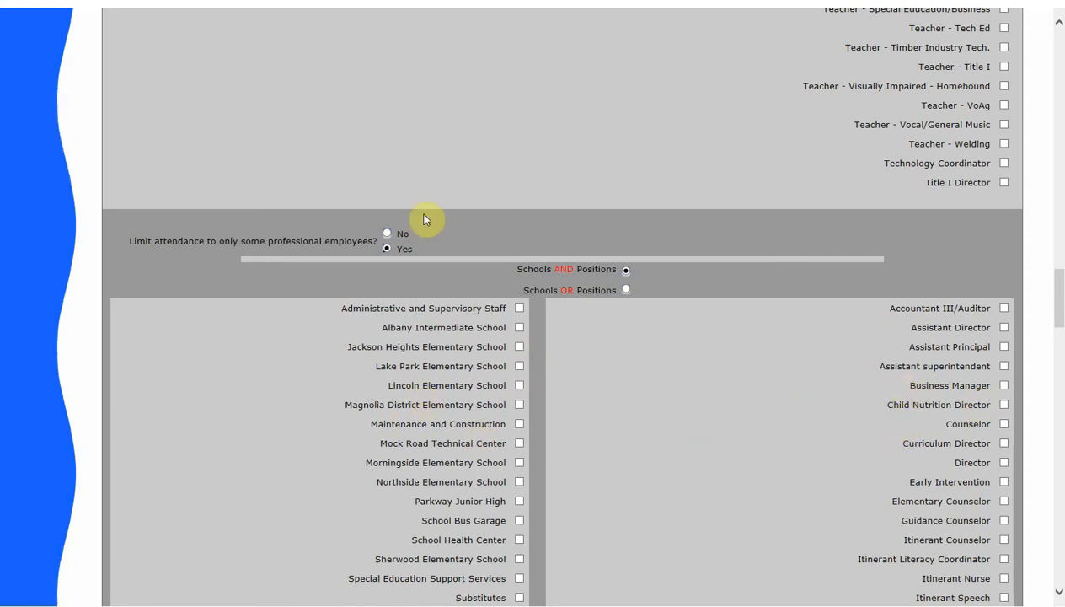
pyautogui.click(387, 235)
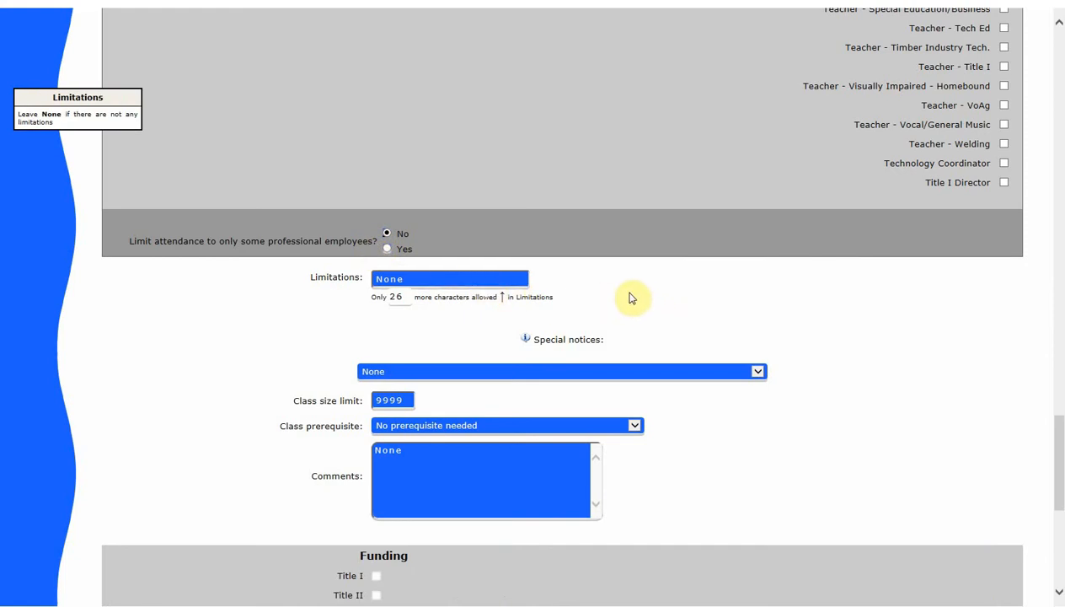
# - Review the positions selected for required attendance and the available special notices
pyautogui.scroll(1, 1058, 451)
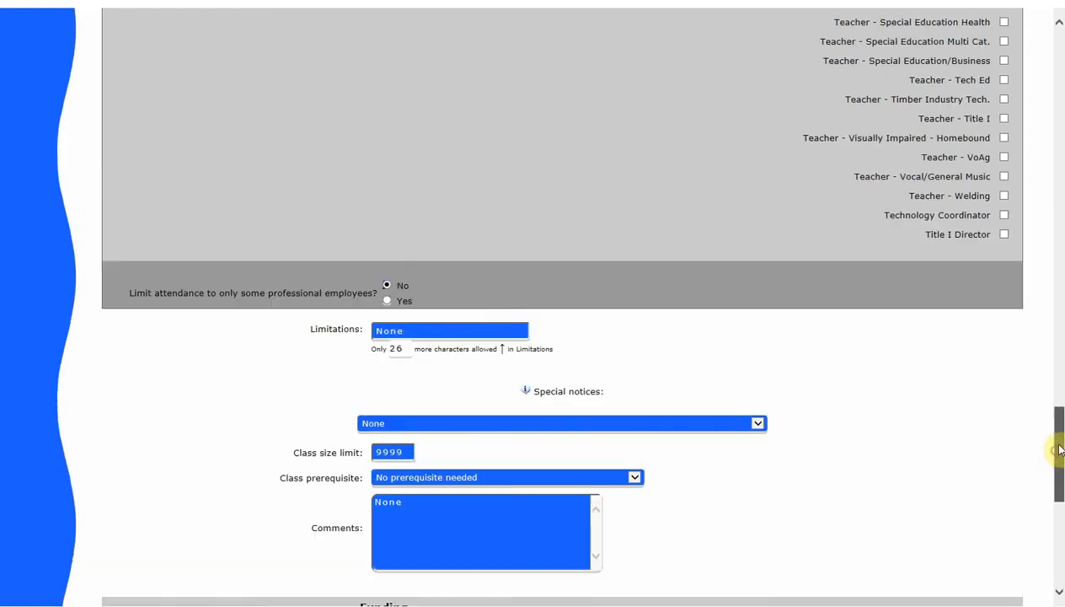
pyautogui.moveTo(1058, 451); pyautogui.dragTo(1058, 323)
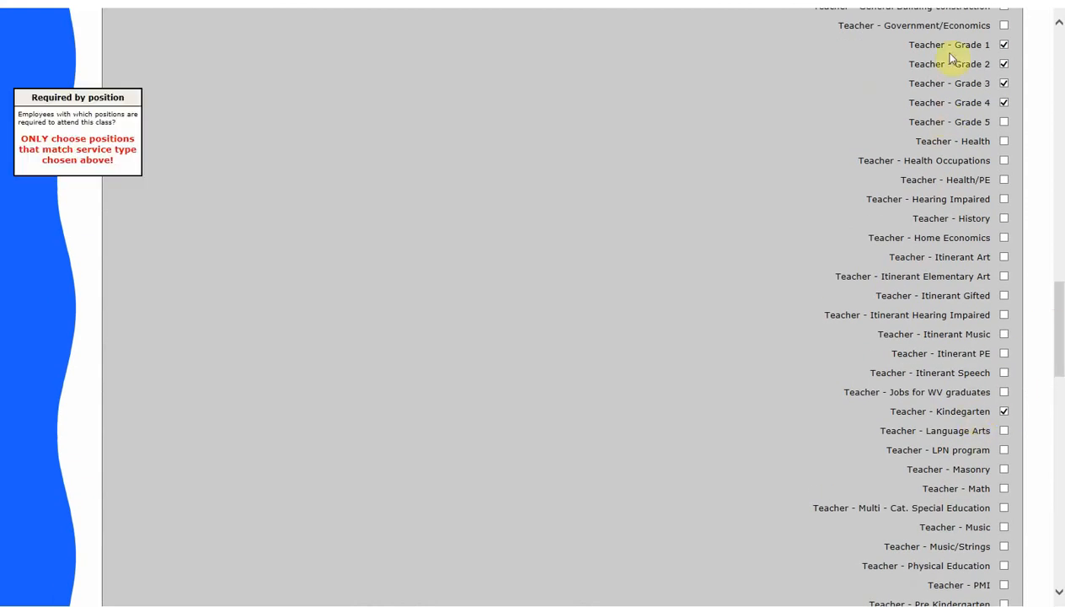
pyautogui.moveTo(1057, 344); pyautogui.dragTo(1039, 503)
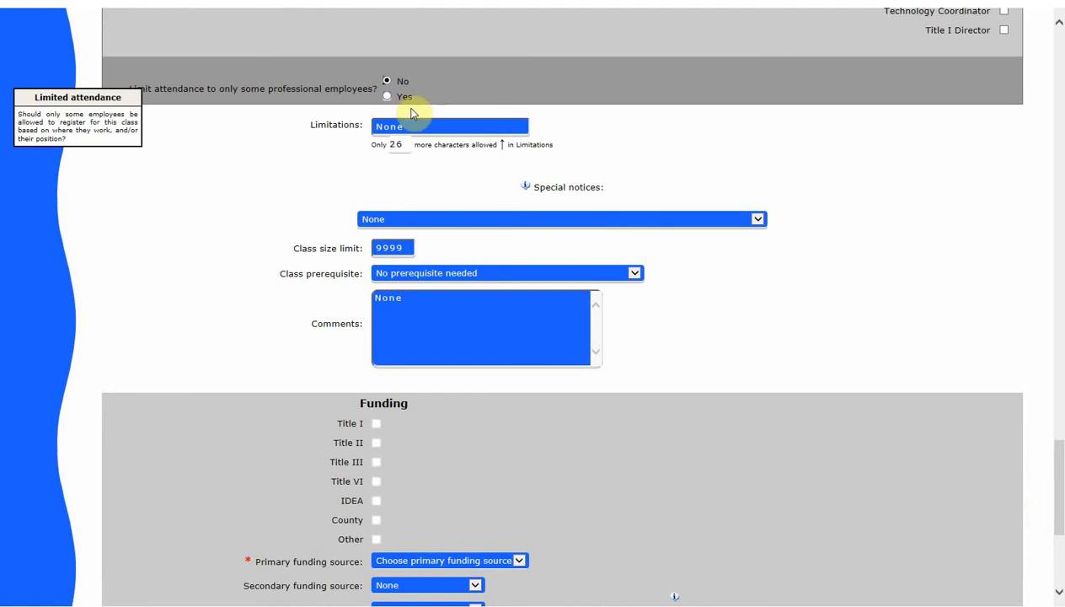
pyautogui.moveTo(421, 127)
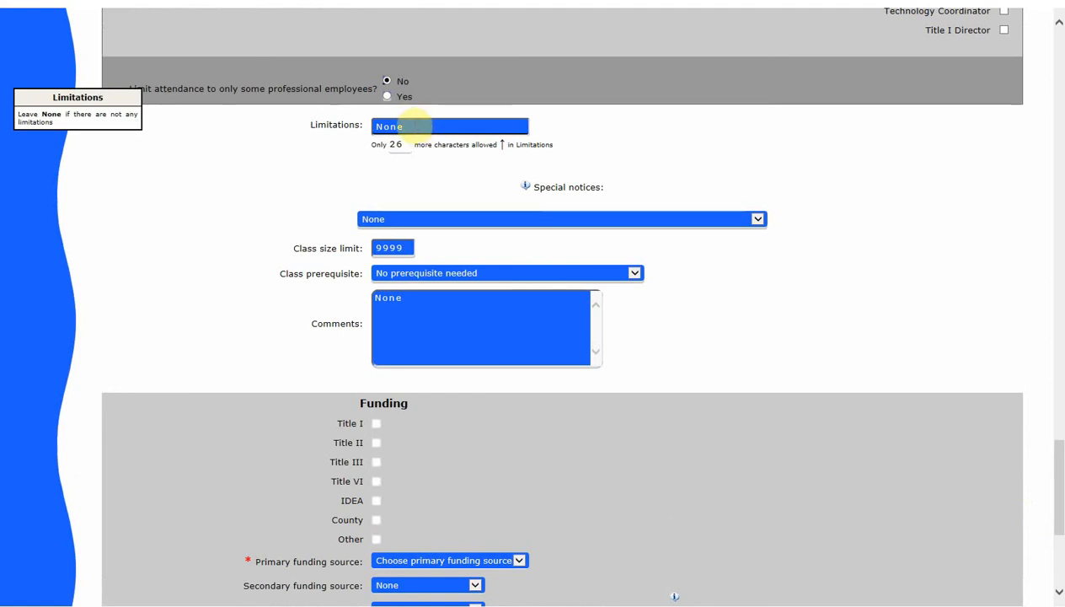
pyautogui.click(555, 220)
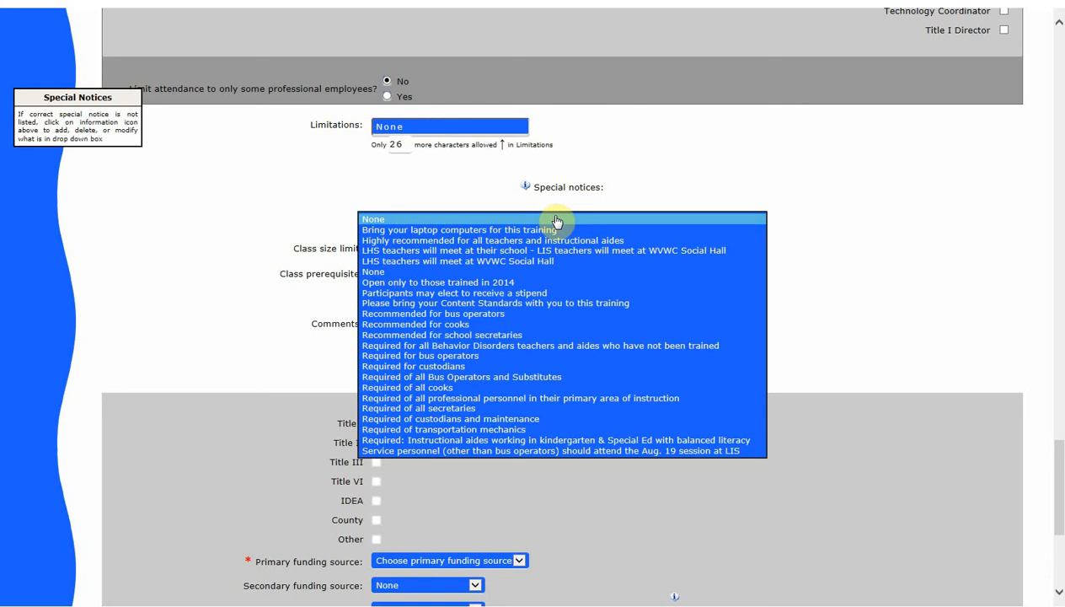
pyautogui.click(570, 192)
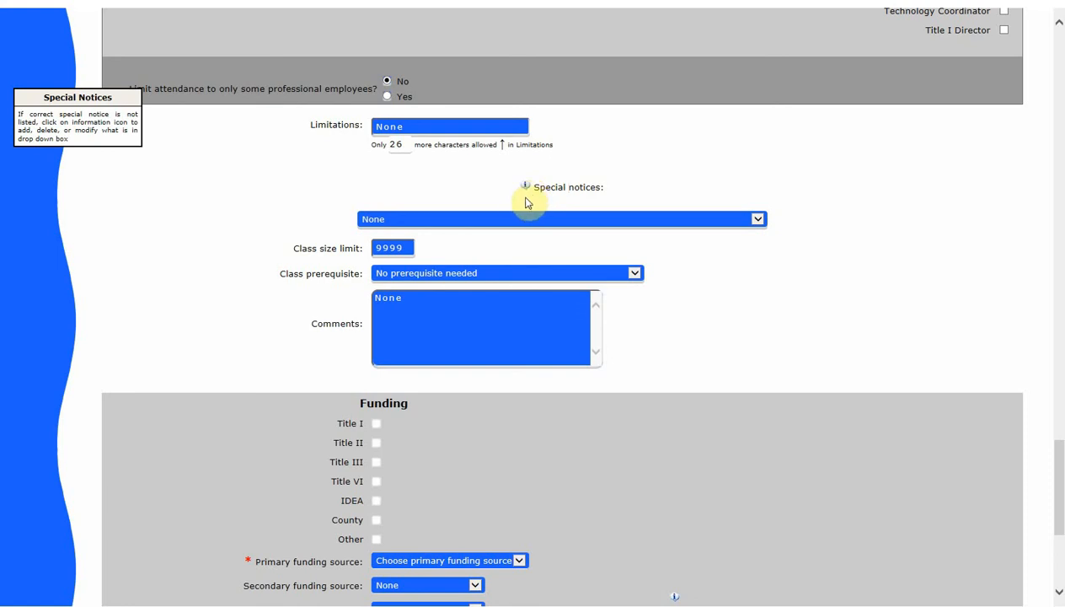
# - Set the class size limit to 20
pyautogui.click(390, 247)
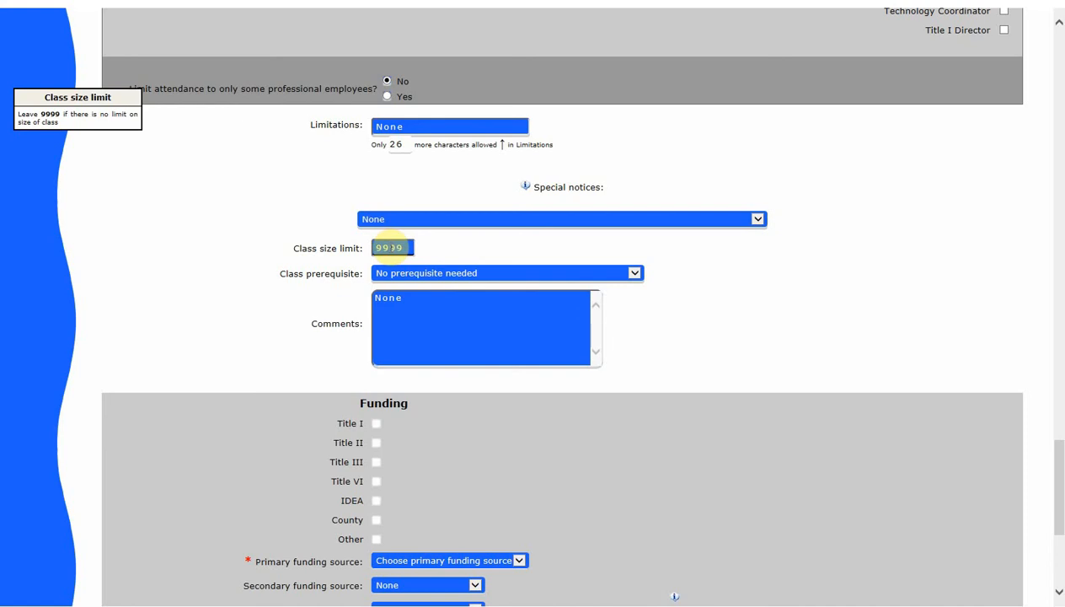
pyautogui.press('BackSpace')
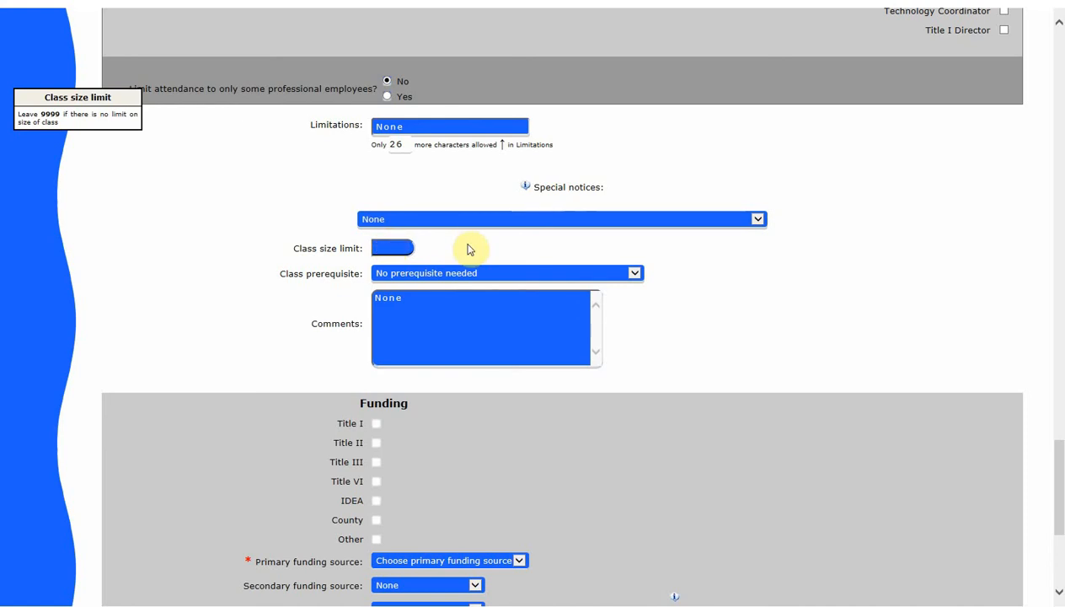
pyautogui.write('20')
pyautogui.scroll(10, 445, 244)
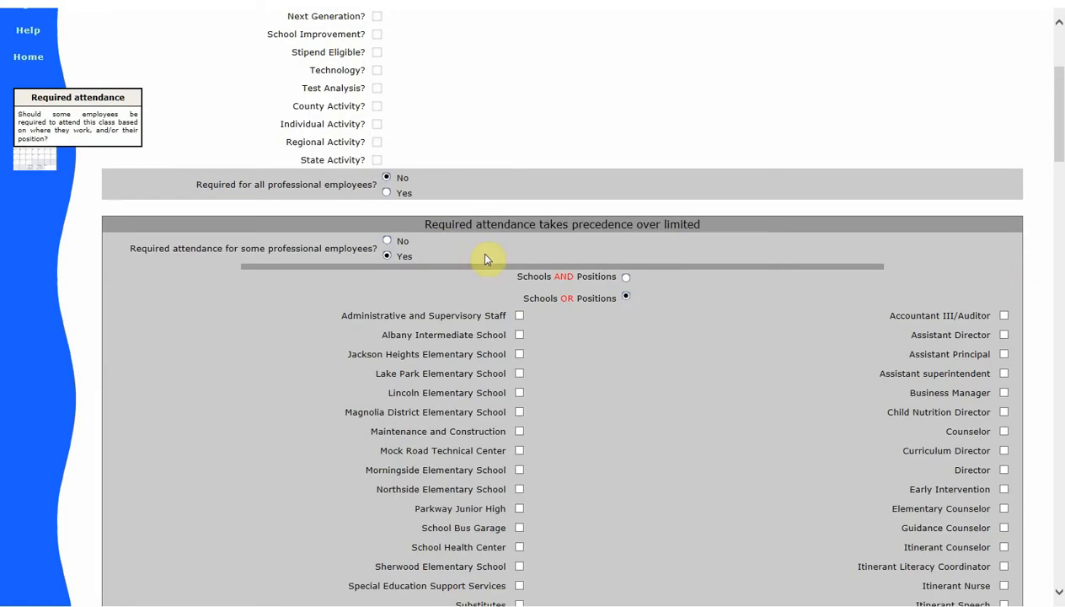
pyautogui.moveTo(1059, 110); pyautogui.dragTo(1060, 466)
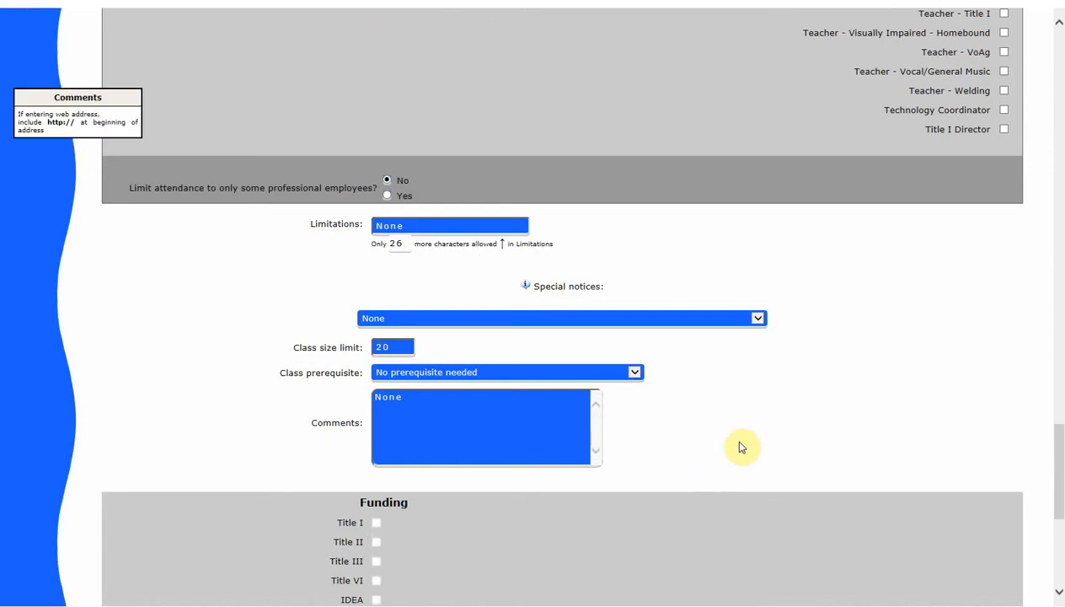
# - Restore the class size limit to 9999
pyautogui.moveTo(399, 346); pyautogui.dragTo(352, 351)
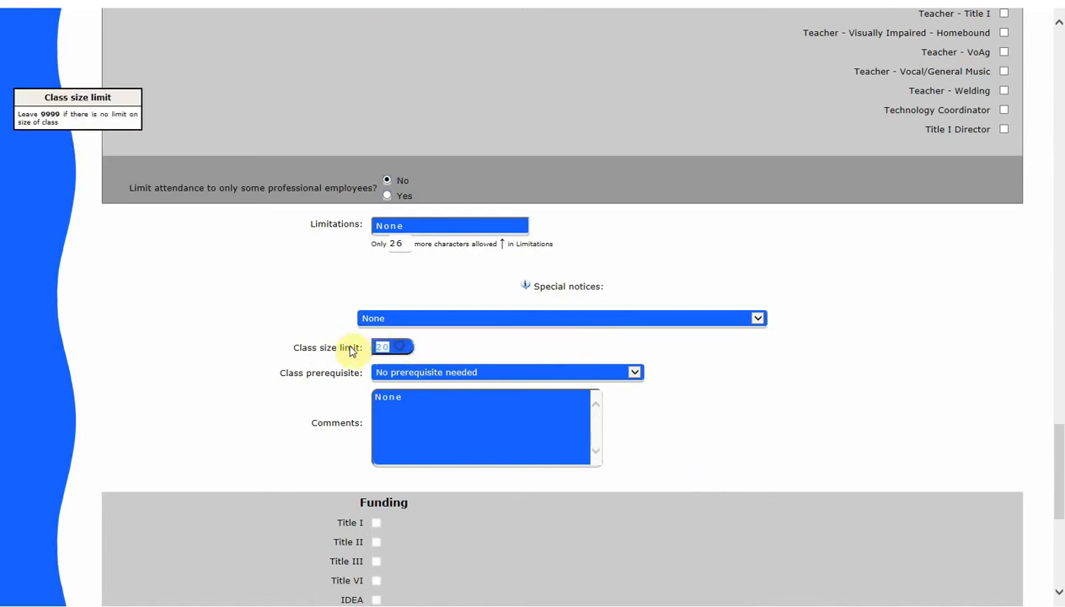
pyautogui.press('BackSpace')
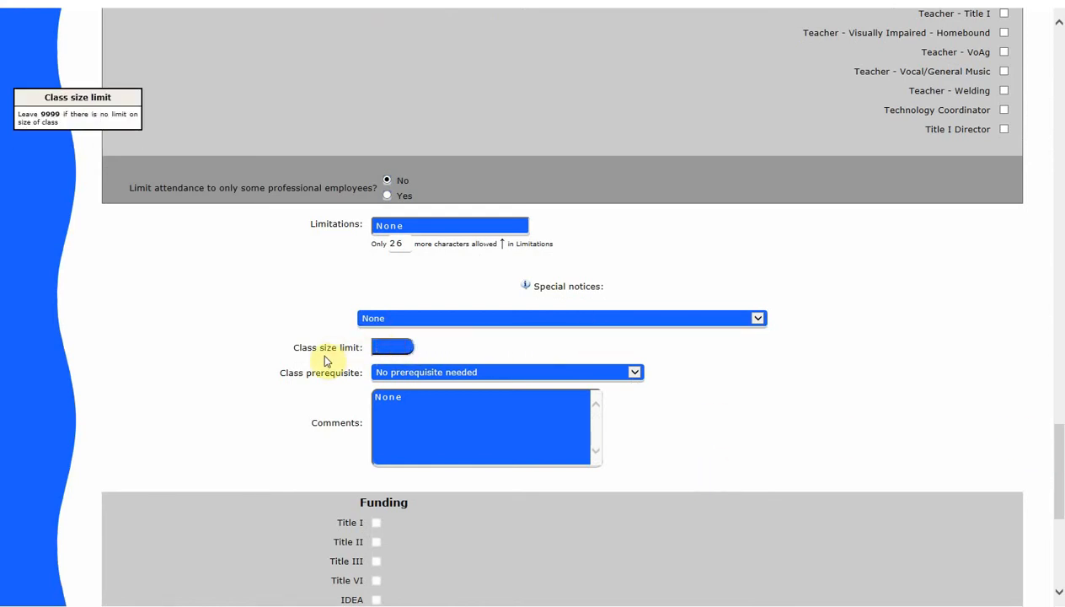
pyautogui.write('9999')
pyautogui.press('Tab')
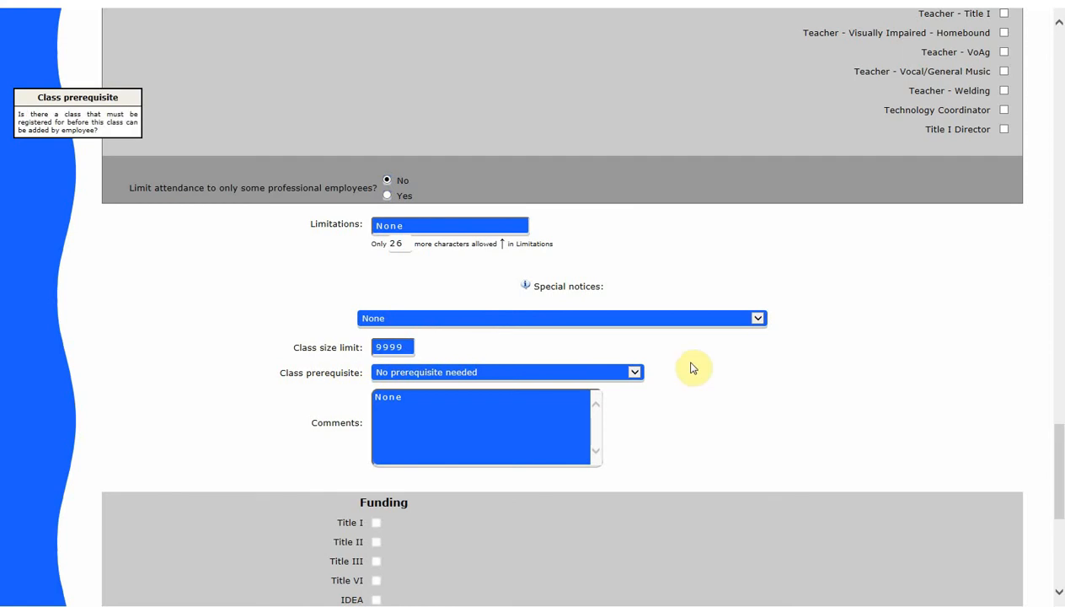
pyautogui.press('Tab')
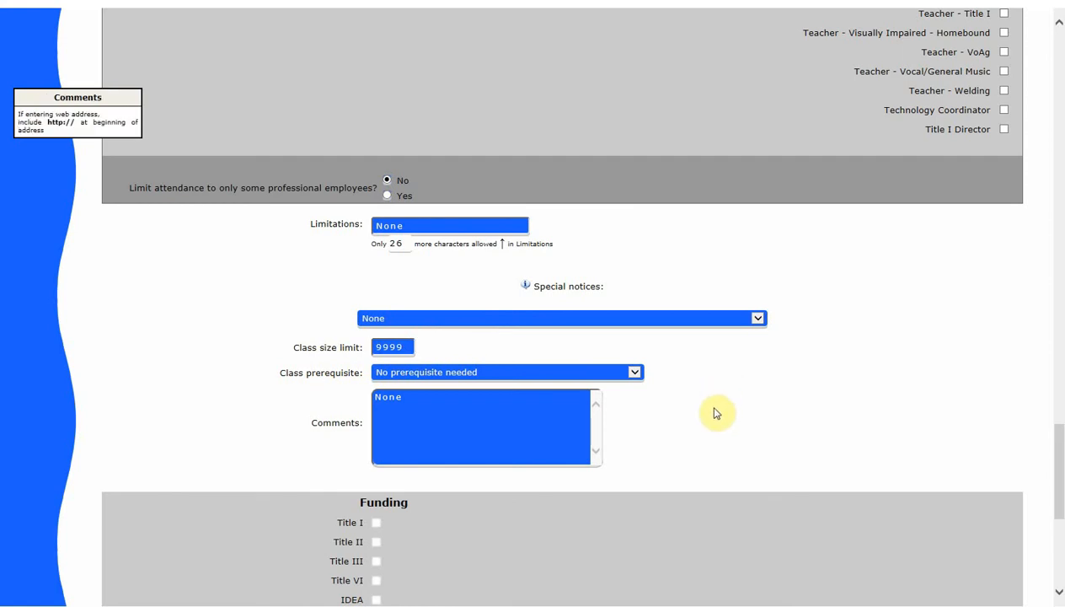
# - Choose 101 - Balanced Math Framework as the class prerequisite
pyautogui.scroll(-1, 708, 389)
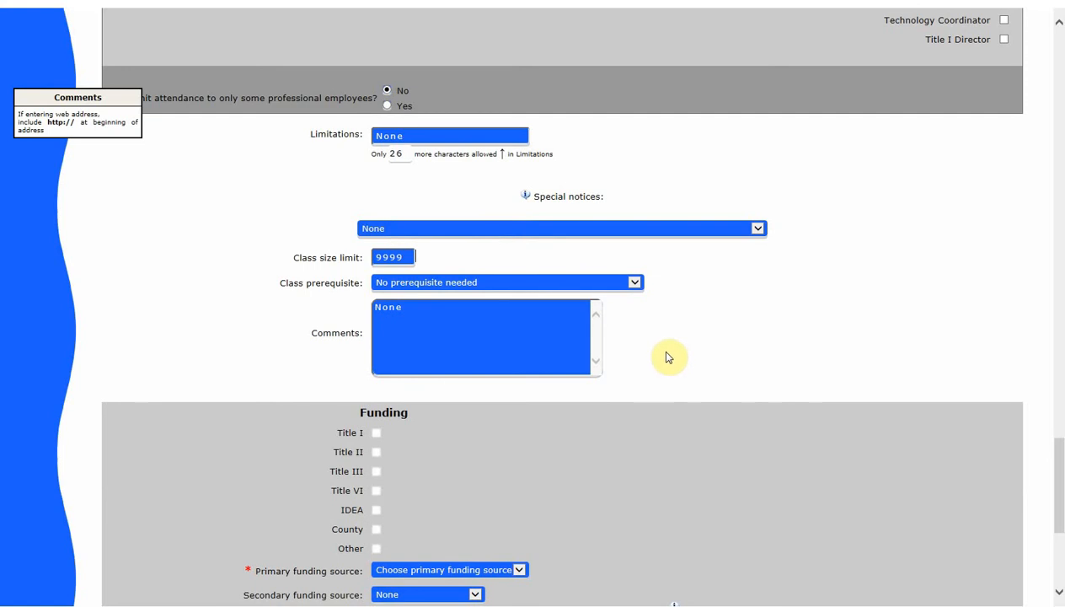
pyautogui.click(641, 289)
pyautogui.press('Tab')
pyautogui.click(634, 282)
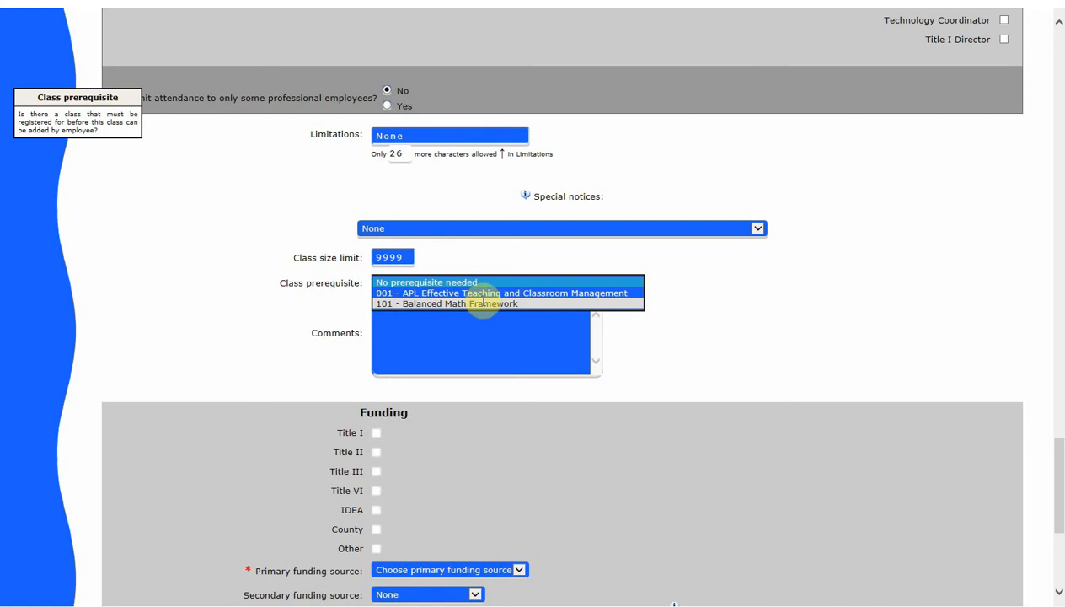
pyautogui.click(485, 304)
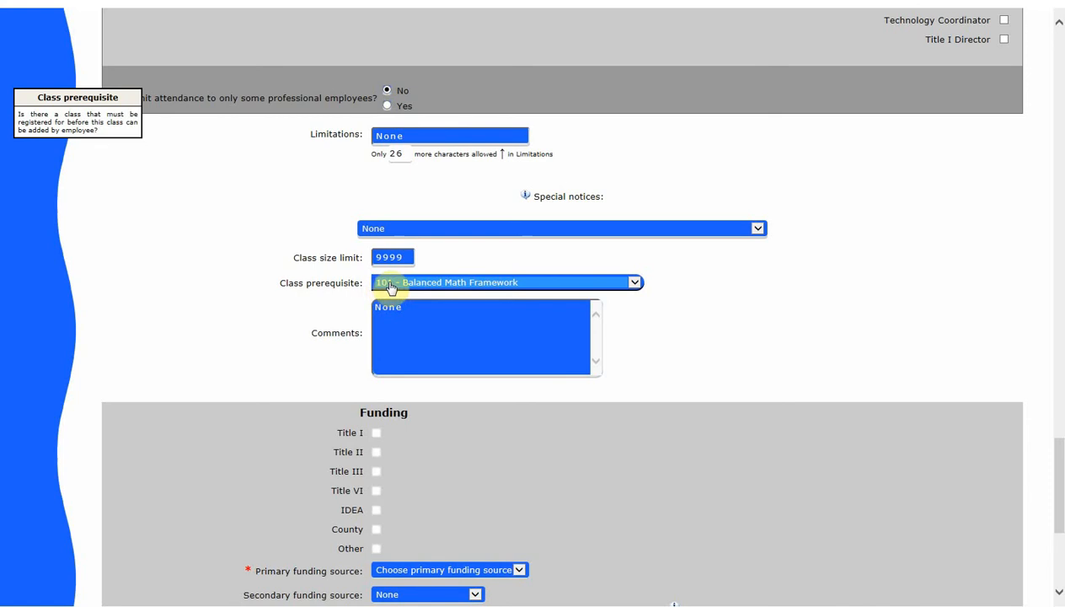
# - Choose 98.09014.02345.004 as the class's primary funding source
pyautogui.click(731, 325)
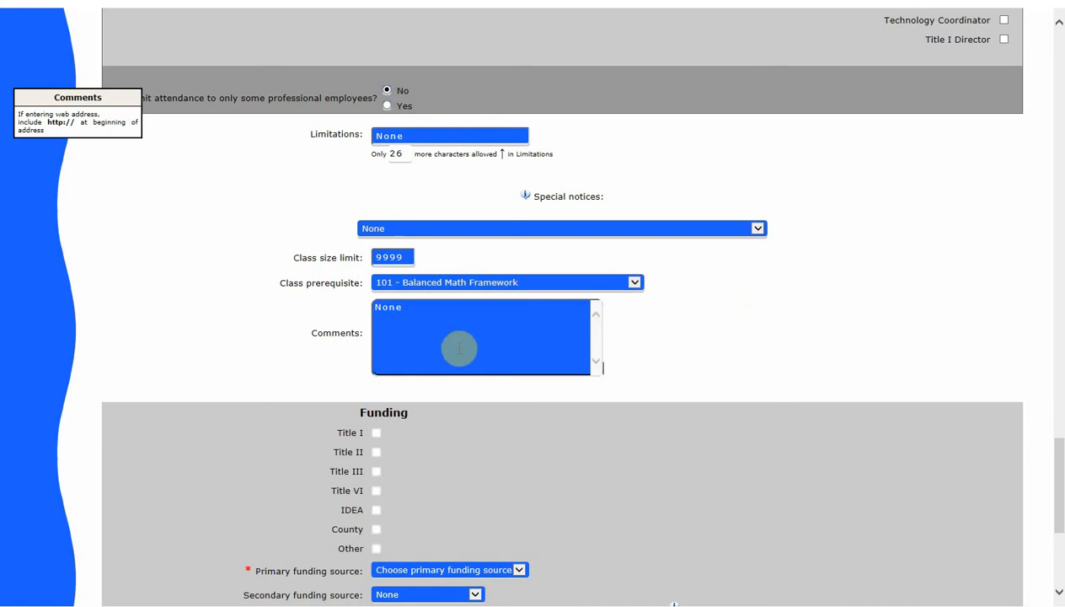
pyautogui.scroll(-3, 1048, 455)
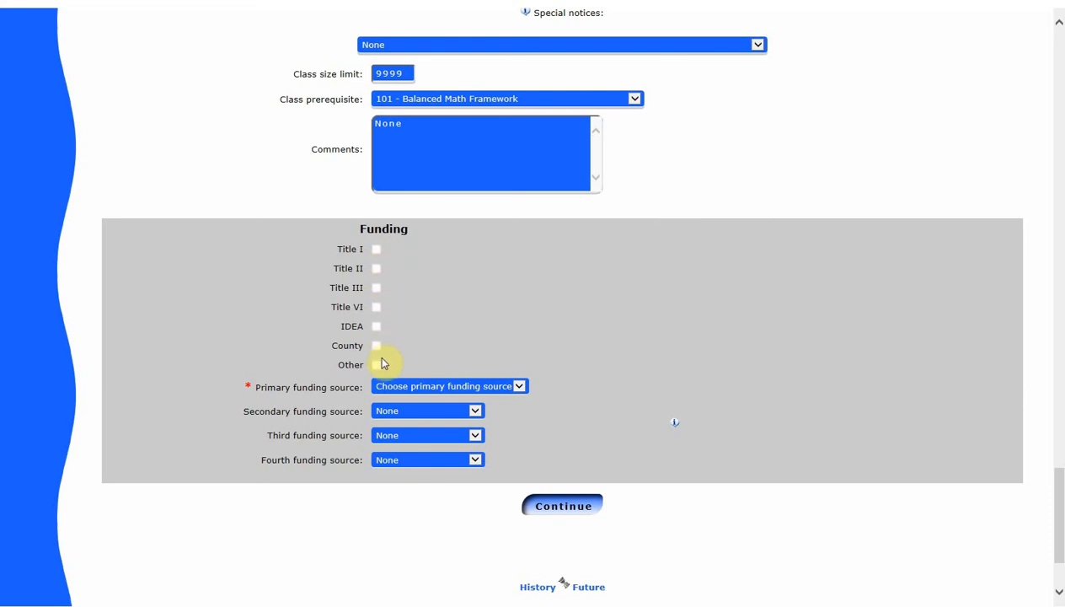
pyautogui.click(435, 389)
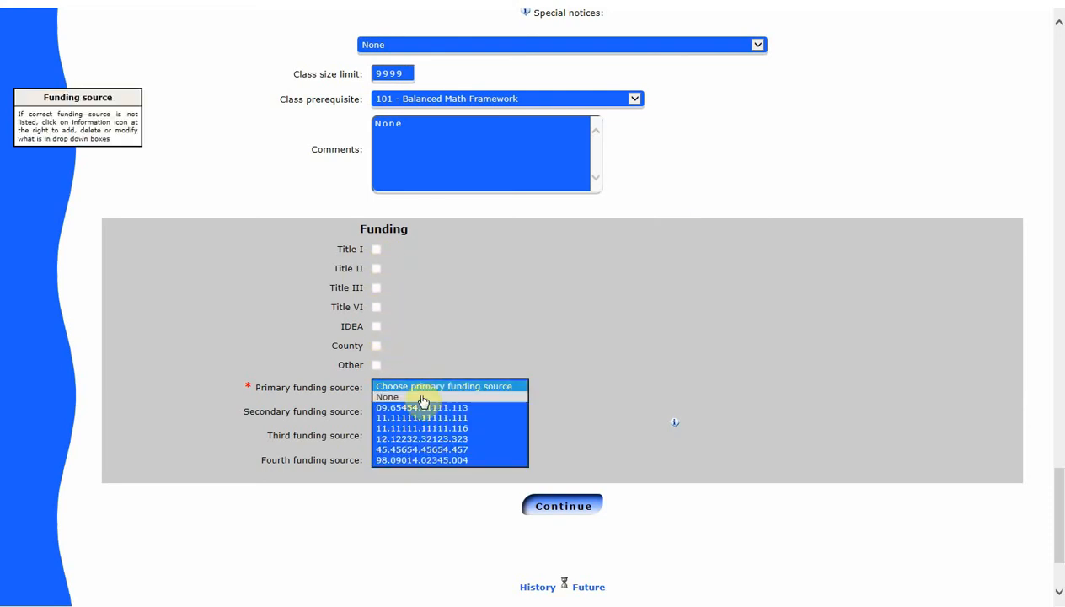
pyautogui.click(419, 460)
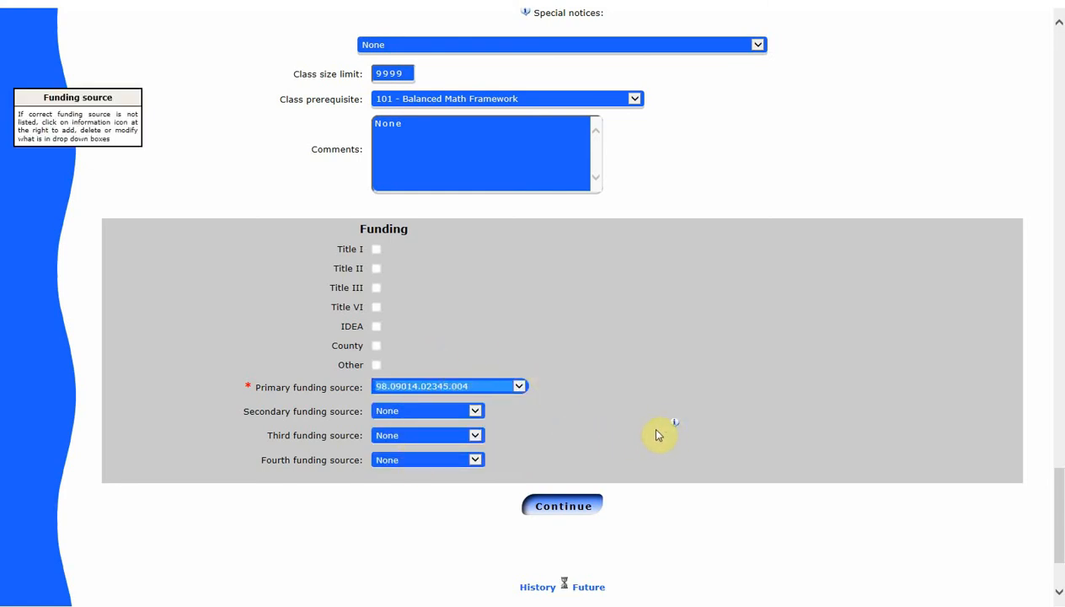
pyautogui.moveTo(677, 428)
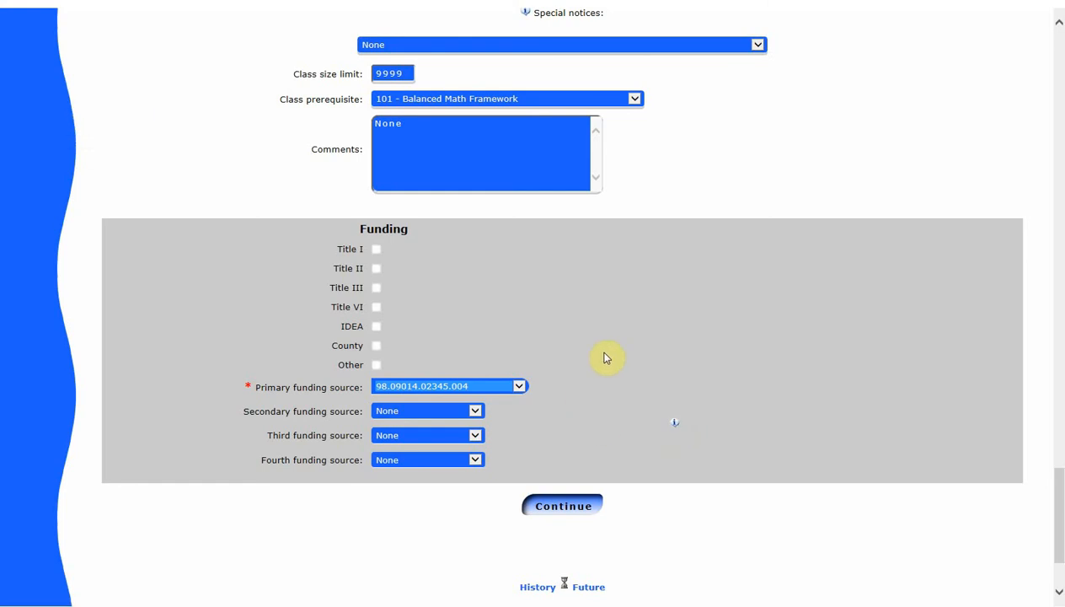
# - Submit the completed class and register the professional employees required to attend it as credit
pyautogui.click(565, 507)
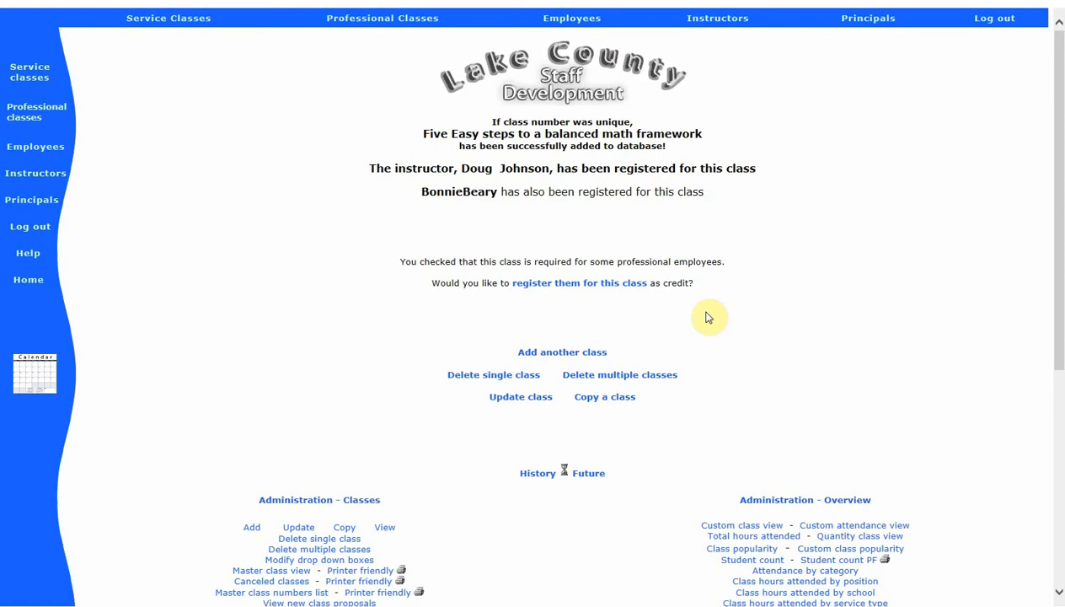
pyautogui.click(566, 285)
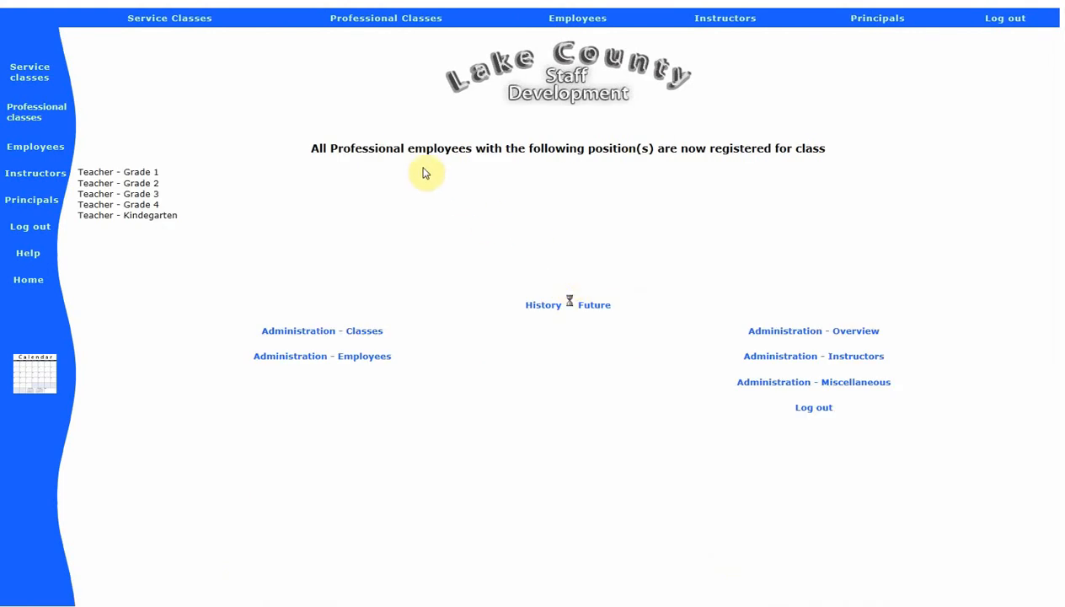